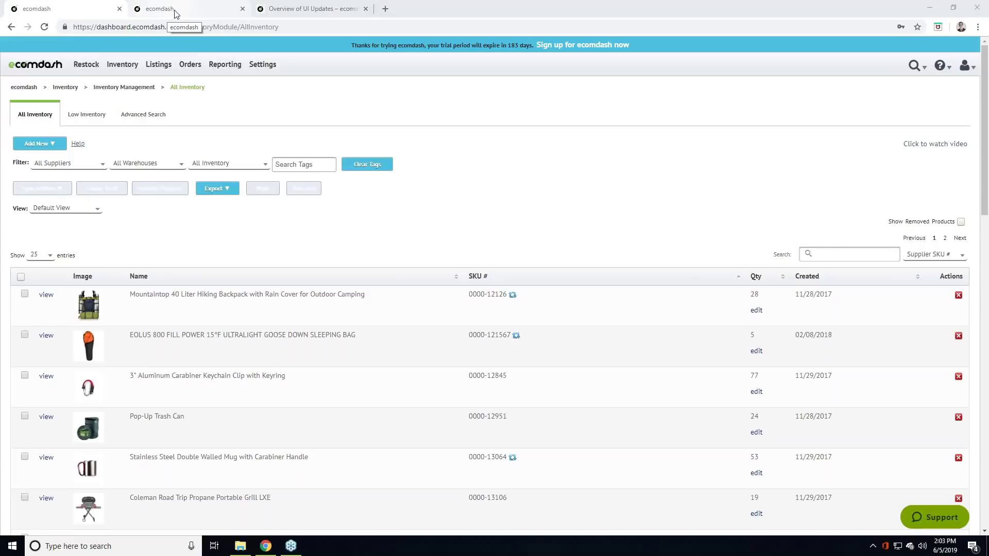
- Switch to the second tab to see the redesigned All Inventory page with four camping products
click(176, 11)
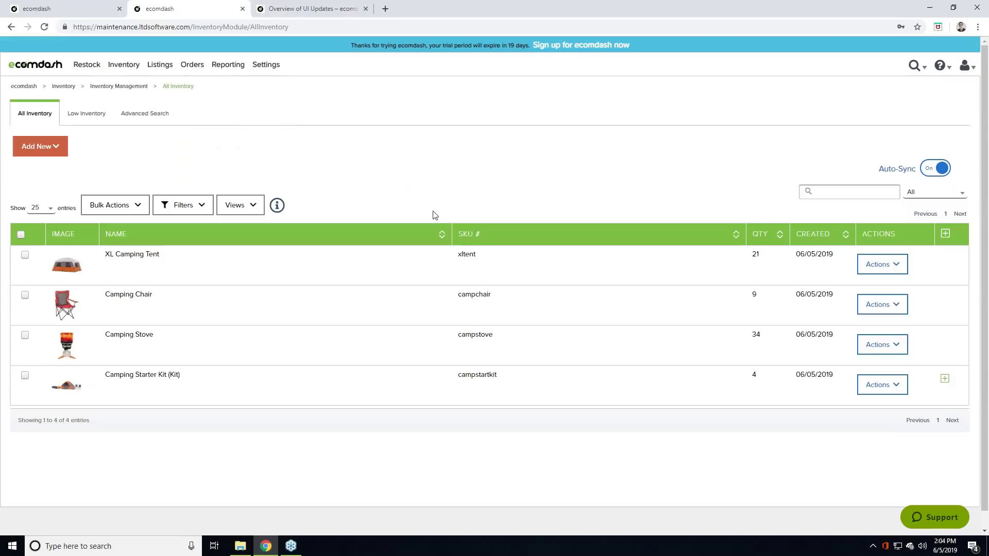
- Review the new design's Add New item types, then return to the old-design inventory tab
click(93, 7)
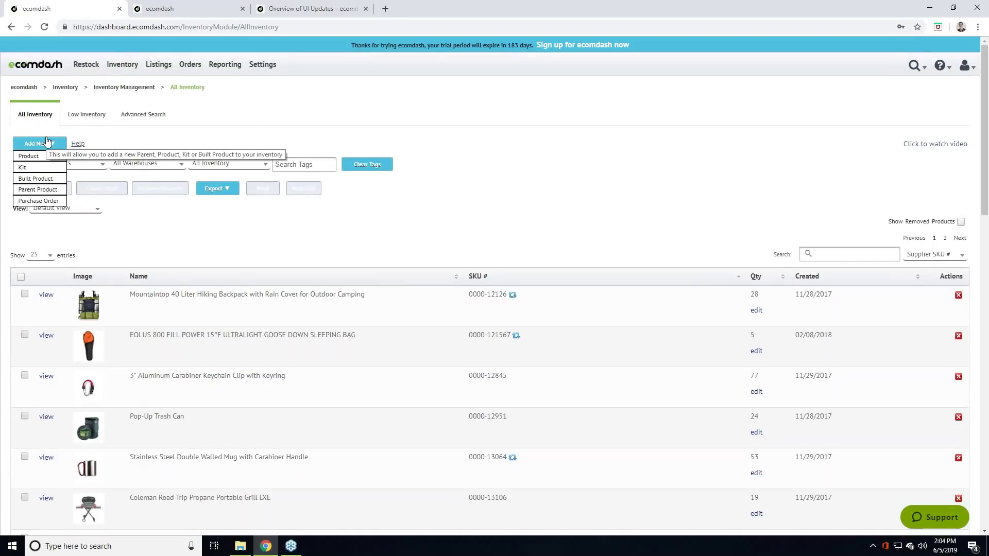
click(214, 8)
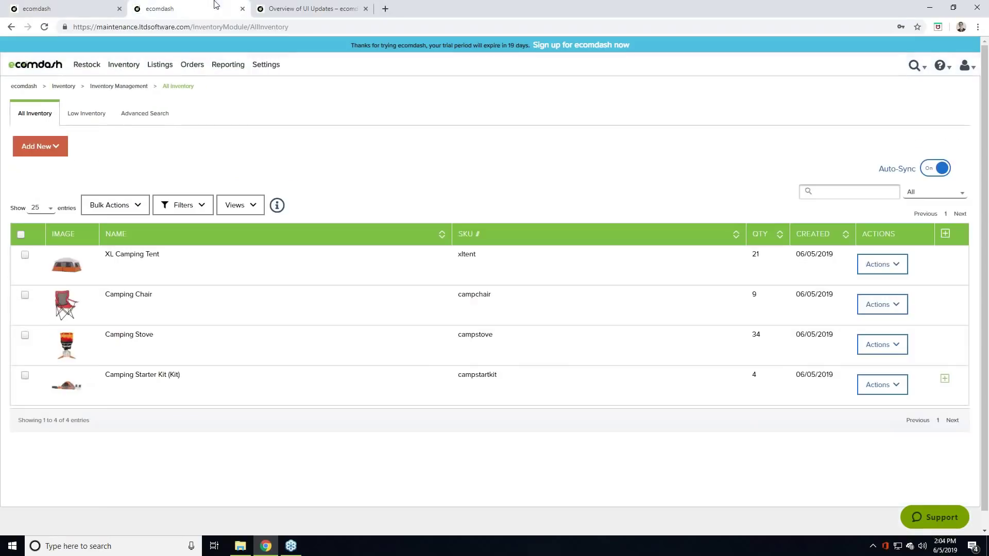
click(58, 148)
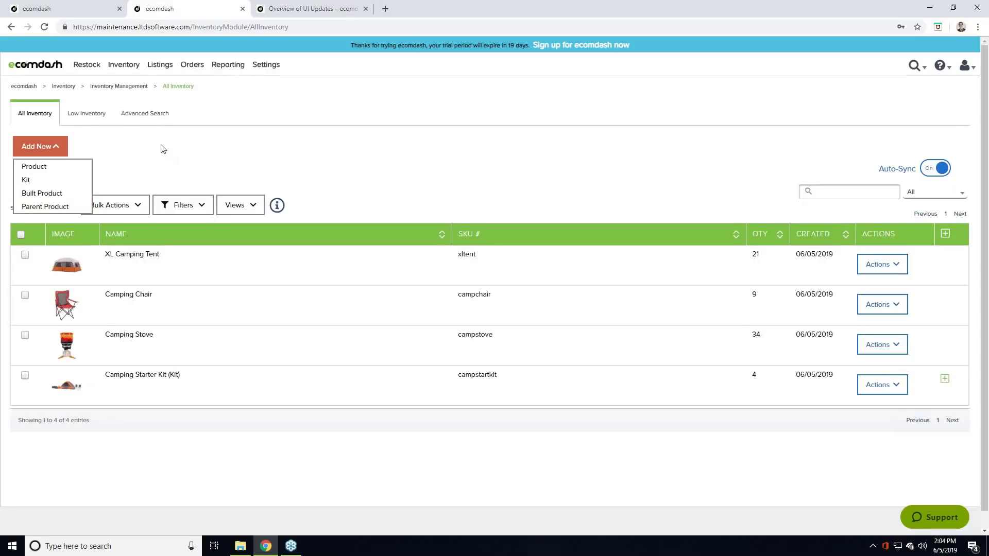
click(55, 151)
click(101, 5)
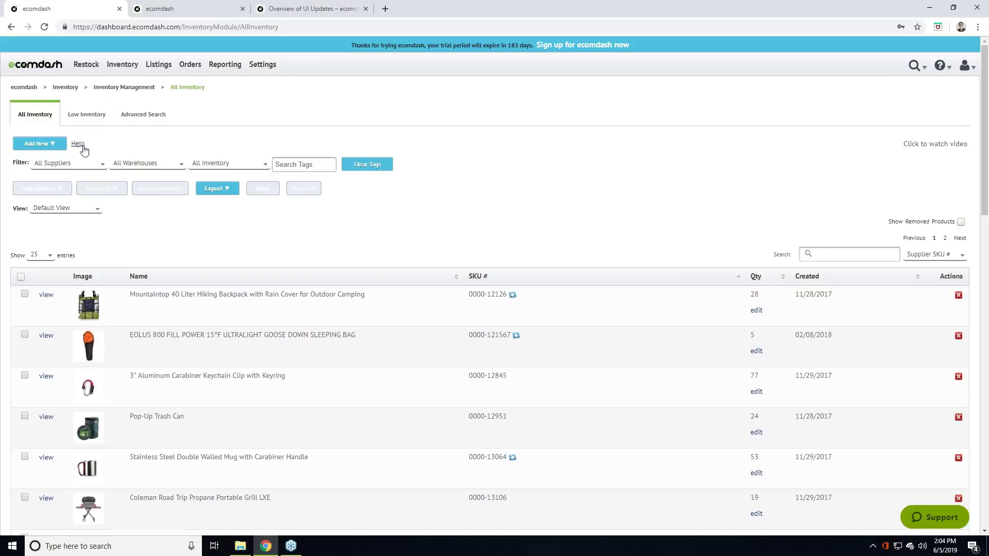
- View the new design's Inventory Management help checklist, then reload with F5 back to the inventory table
click(176, 8)
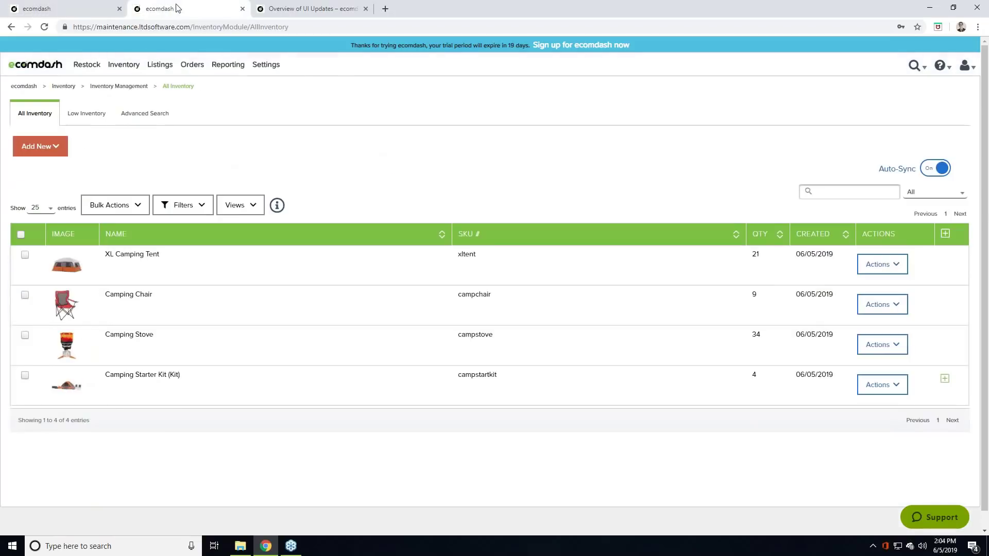
click(278, 206)
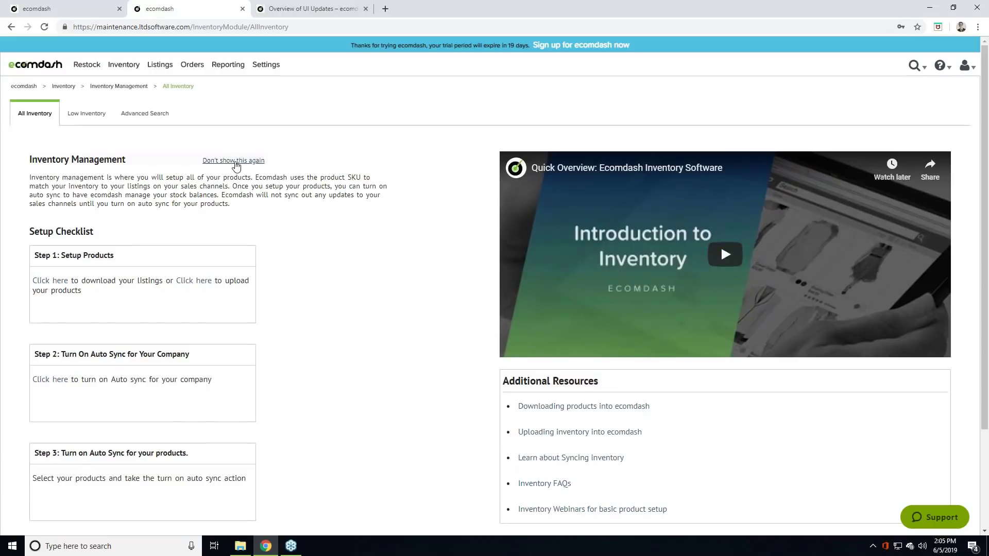
key(F5)
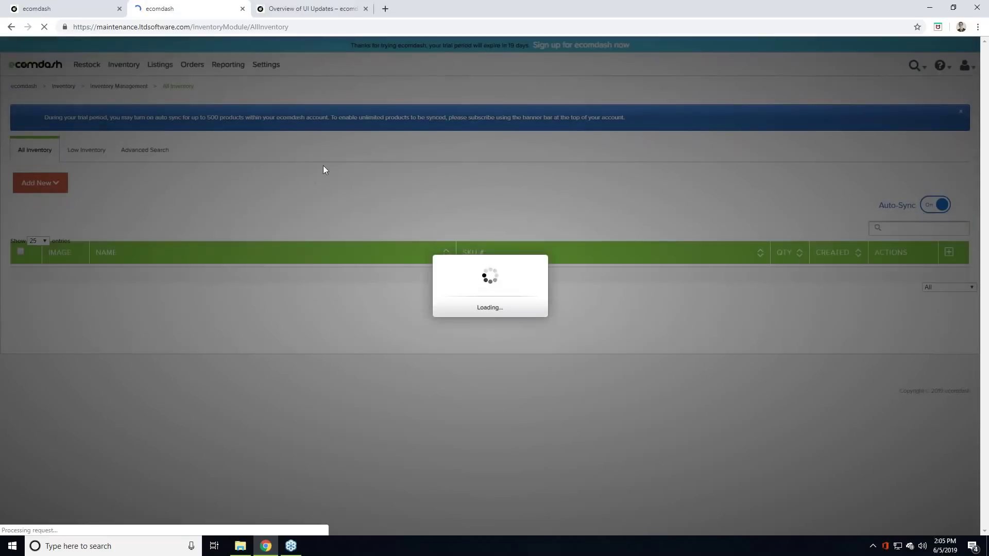
- Compare the old design's Add New options with the new design's Filters panel, ending on the old tab
click(63, 6)
click(39, 143)
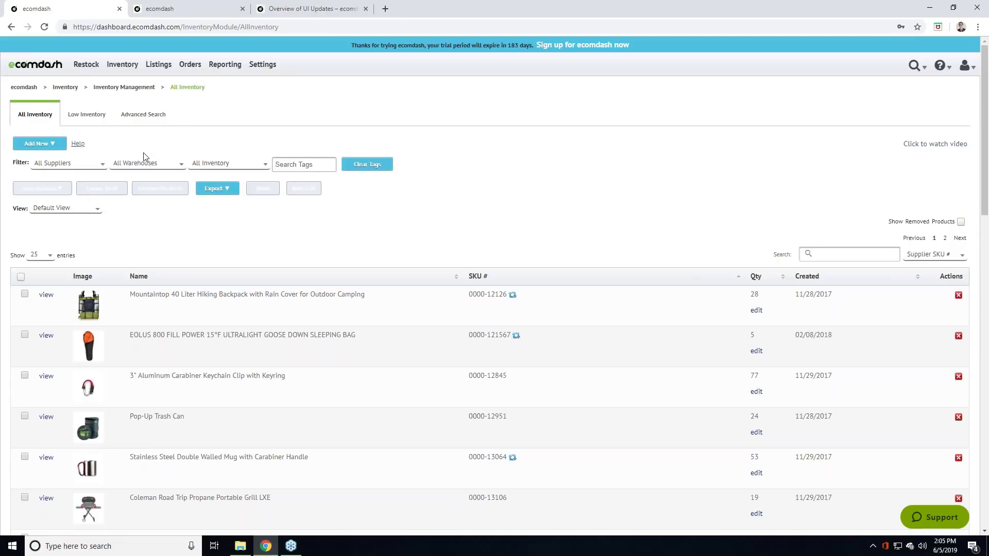
click(185, 9)
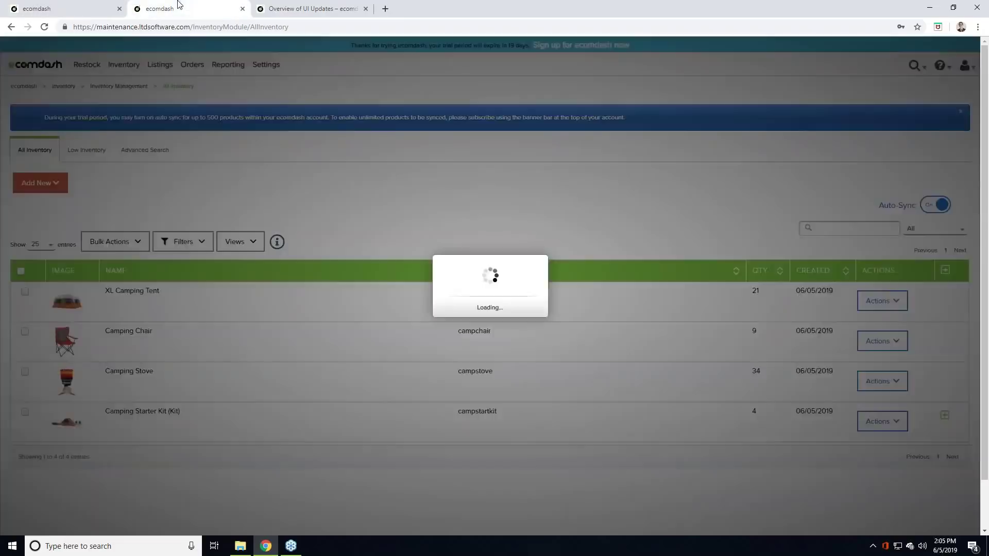
mouse_move(267, 65)
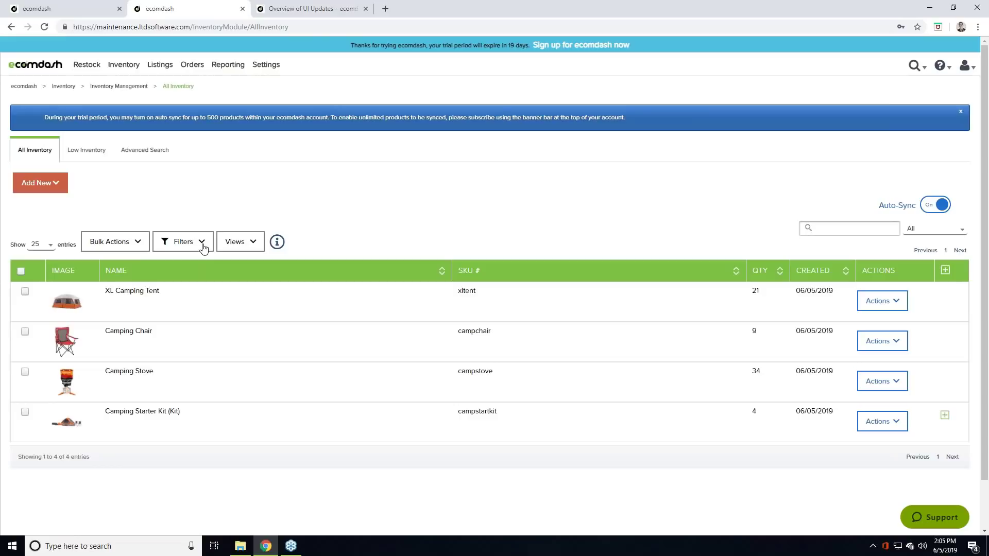
click(204, 246)
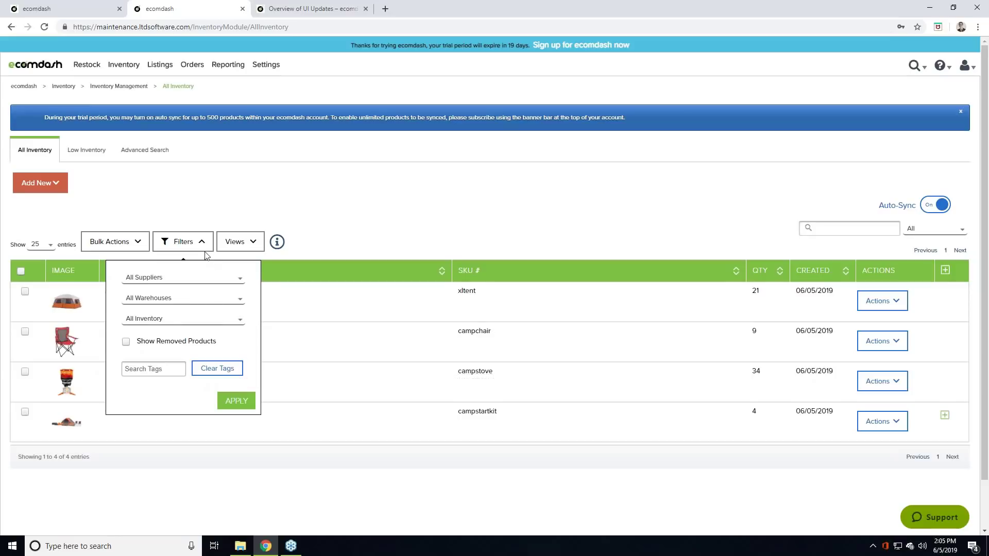
click(205, 247)
click(86, 7)
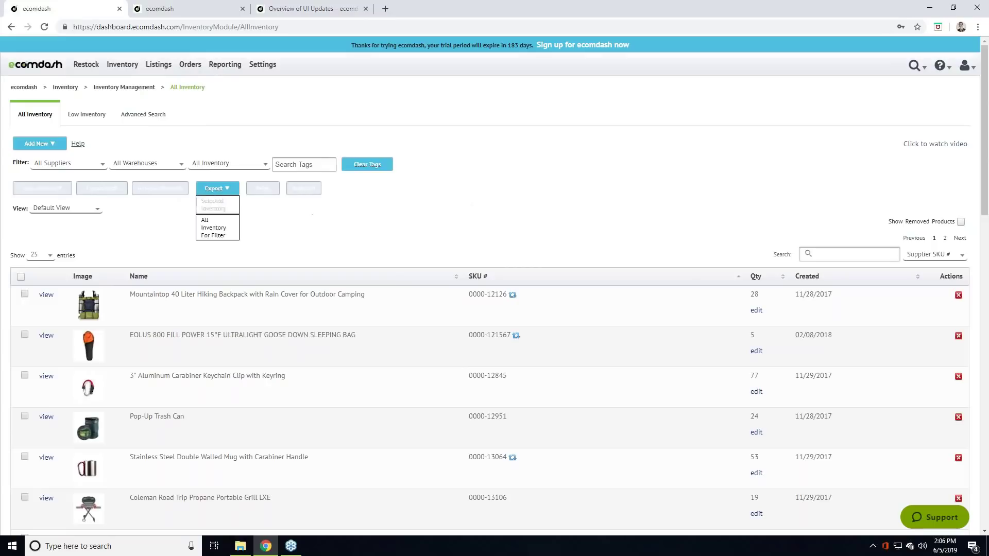
- Check the new design's Bulk Actions with the XL Camping Tent selected, then return to the old tab
mouse_move(48, 189)
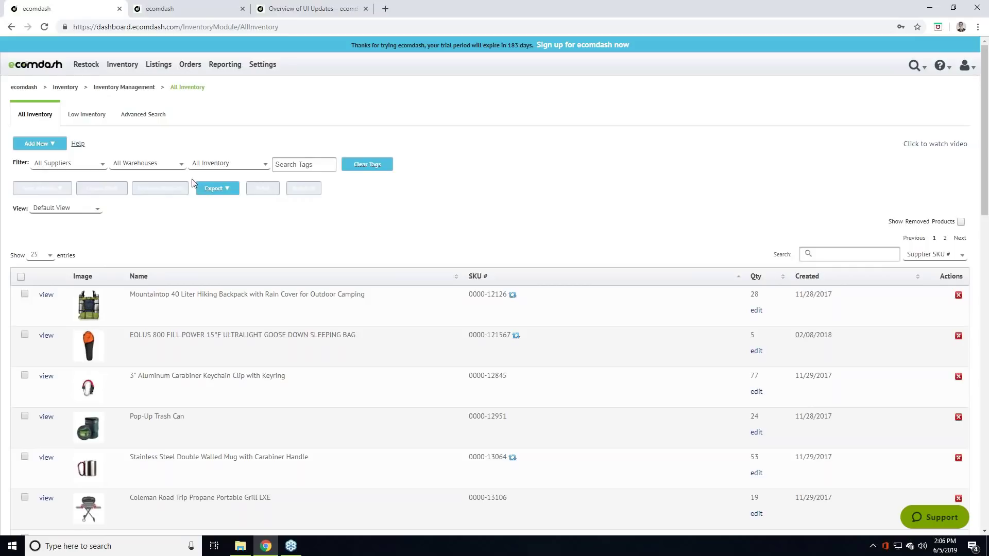
click(181, 9)
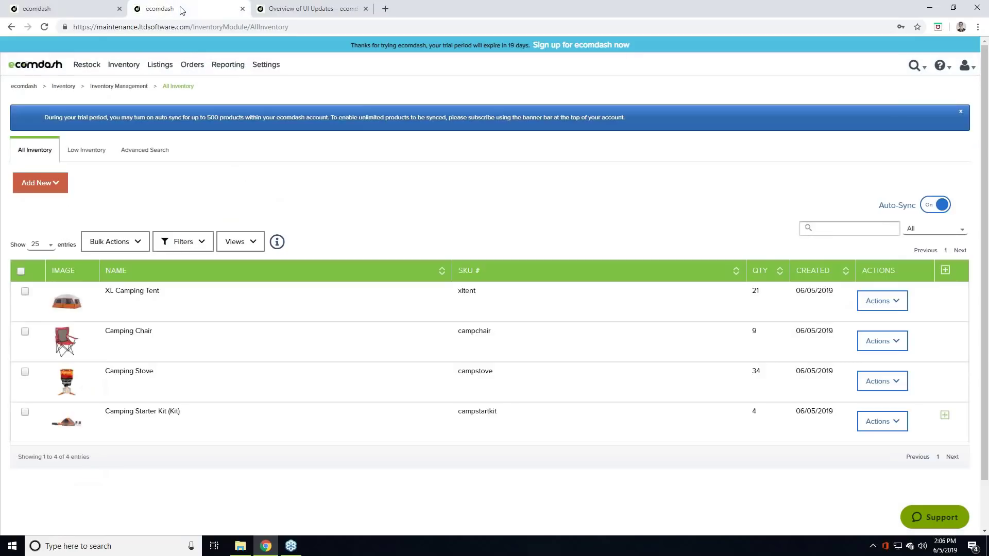
click(139, 244)
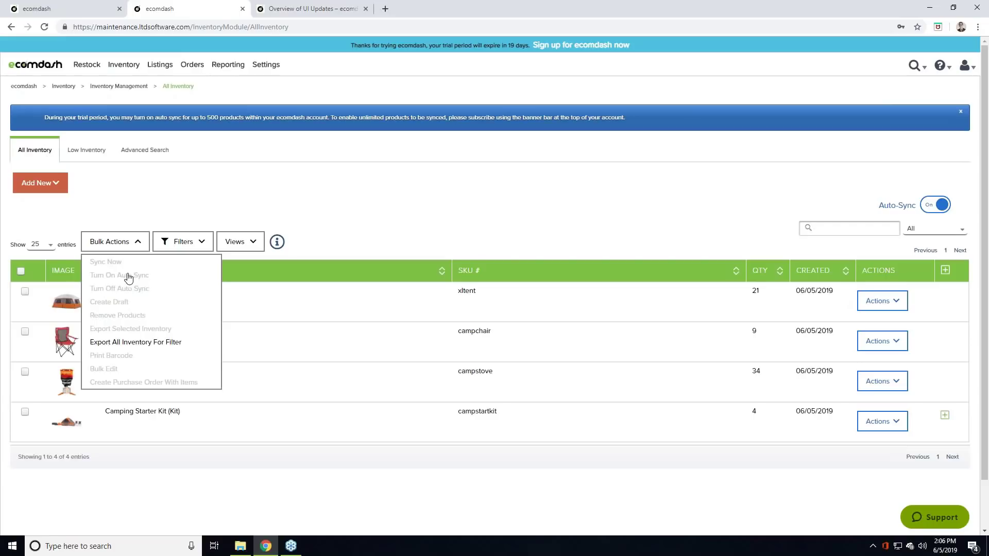
click(25, 292)
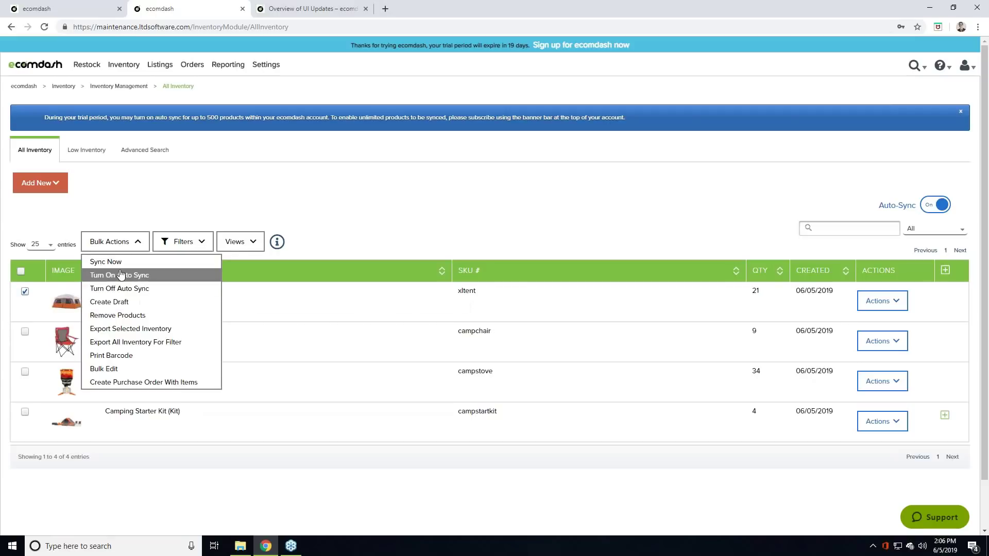
click(24, 292)
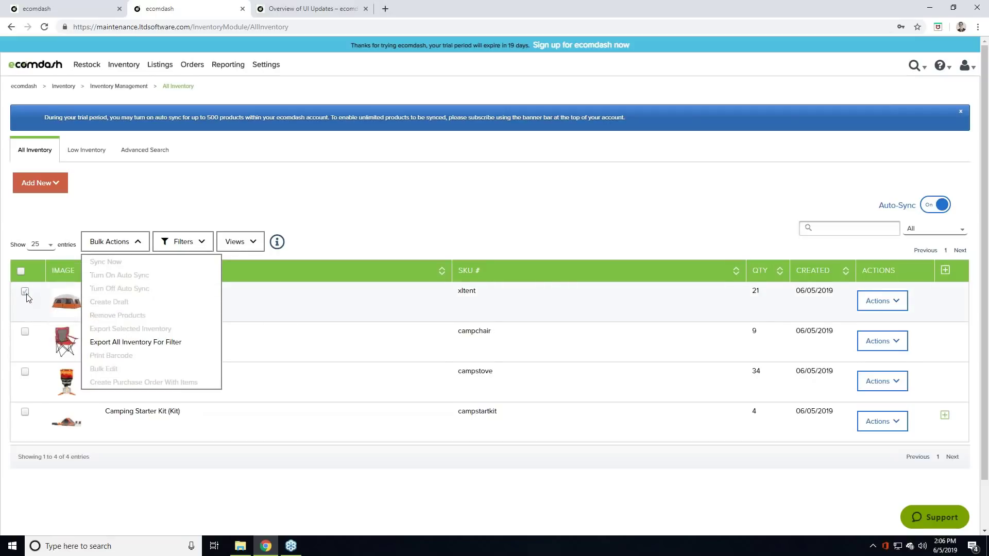
click(136, 243)
click(15, 6)
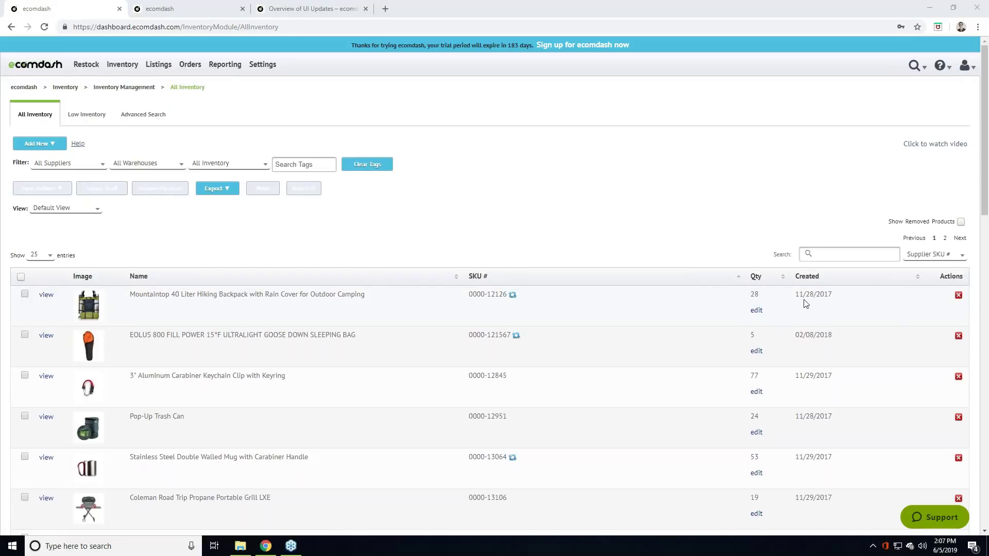
- Save the XL Camping Tent's supplier information from its Actions menu in the new design
click(180, 9)
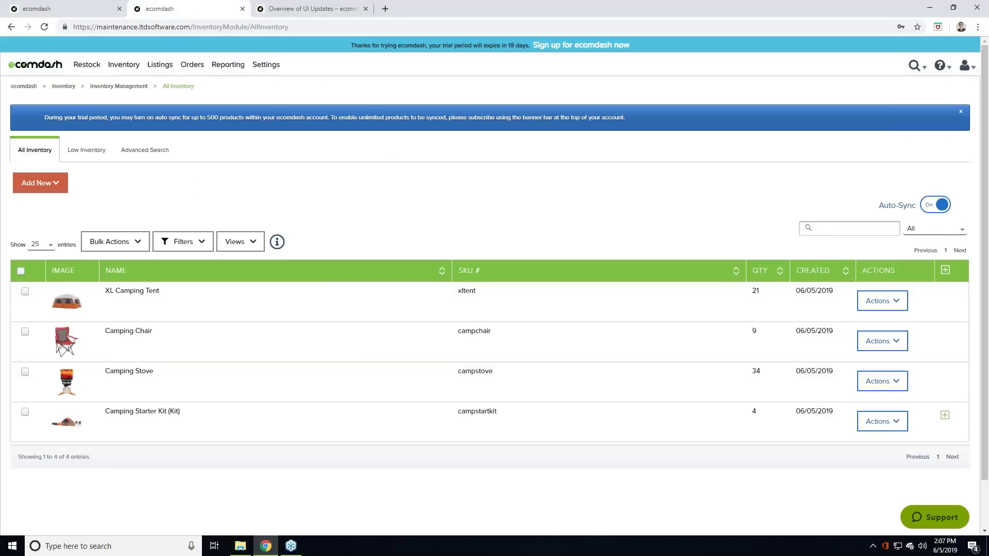
click(896, 304)
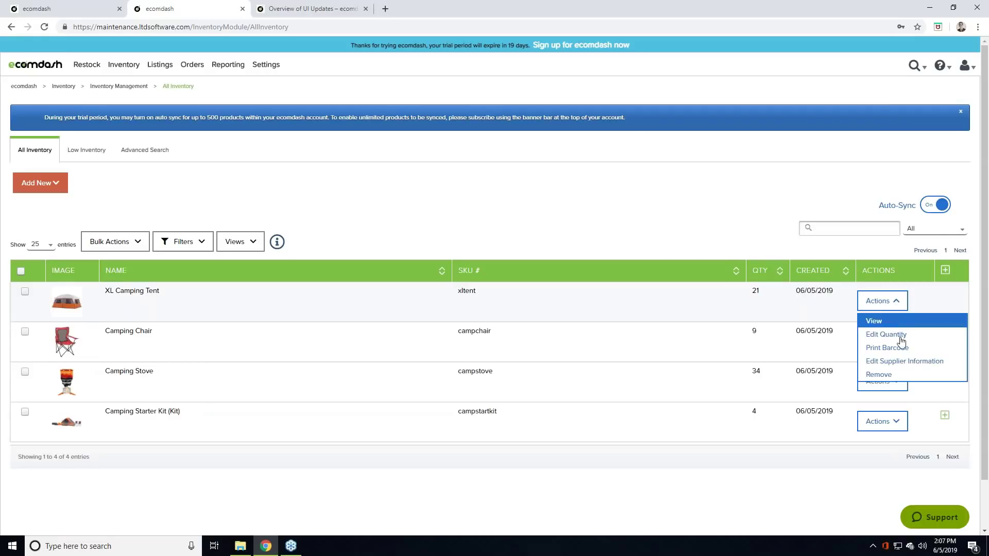
click(905, 362)
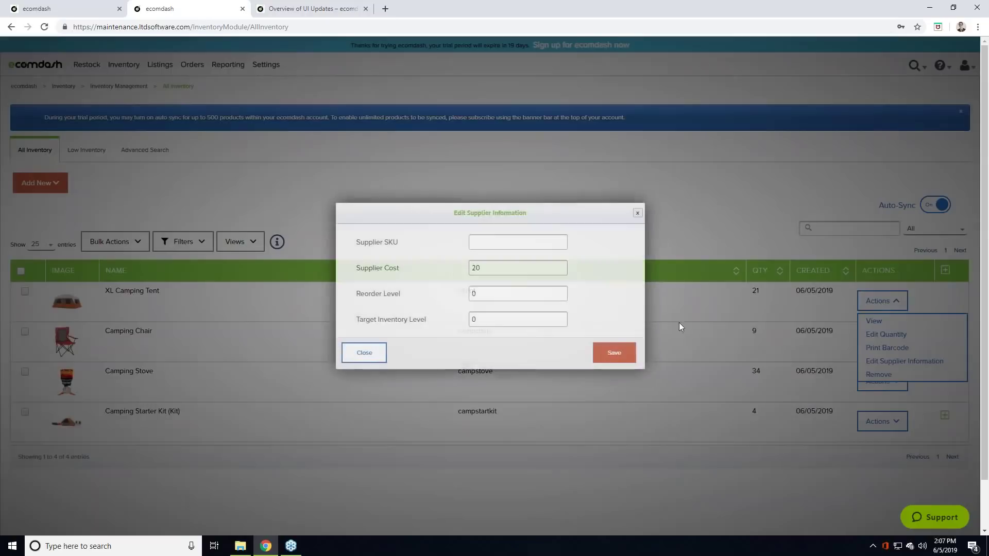
click(617, 353)
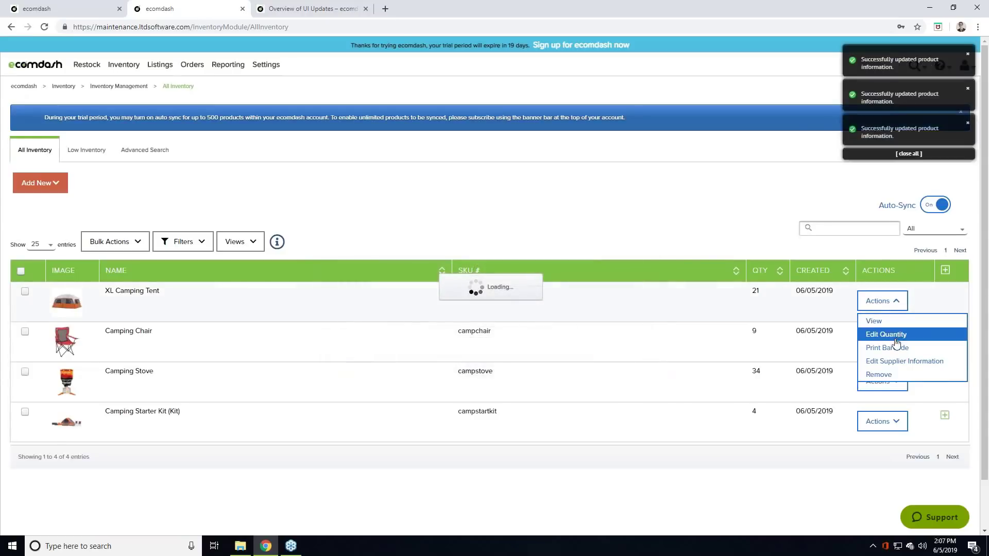
- Save the XL Camping Tent's warehouse quantity on hand
click(899, 301)
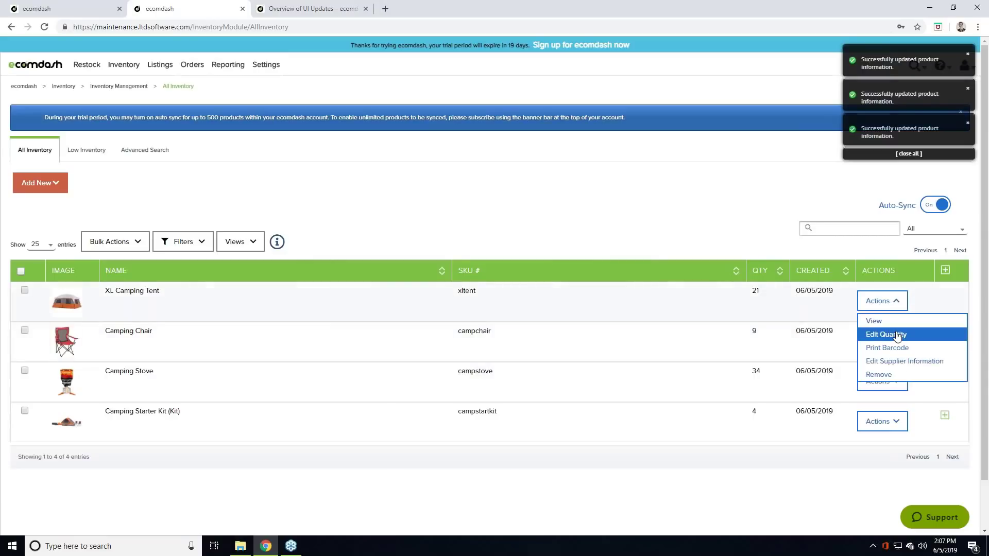
click(886, 335)
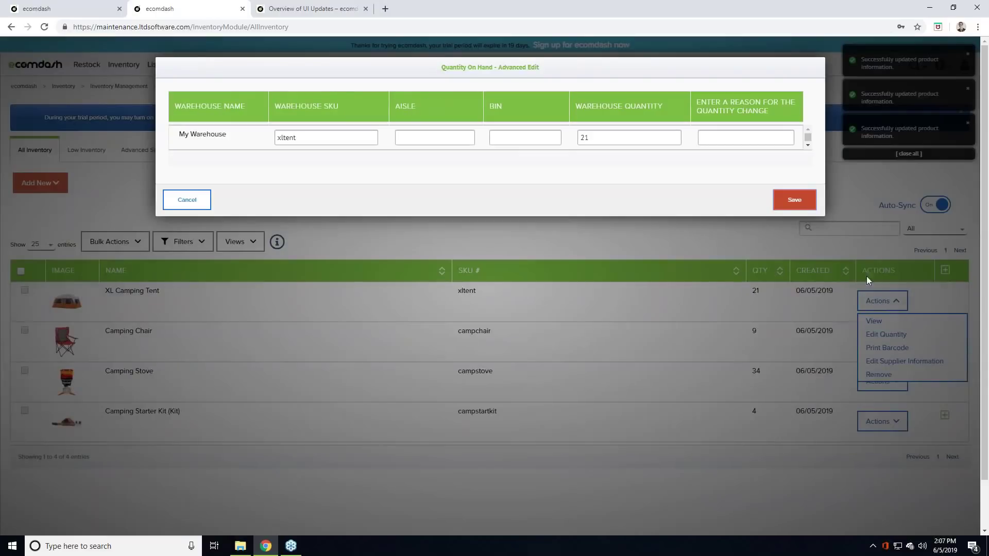
click(795, 200)
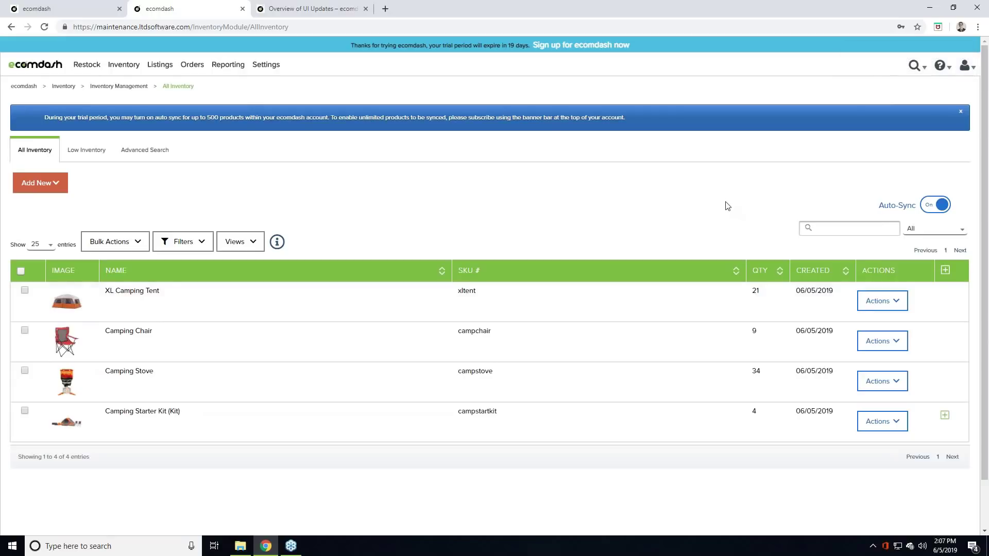
click(942, 207)
click(936, 211)
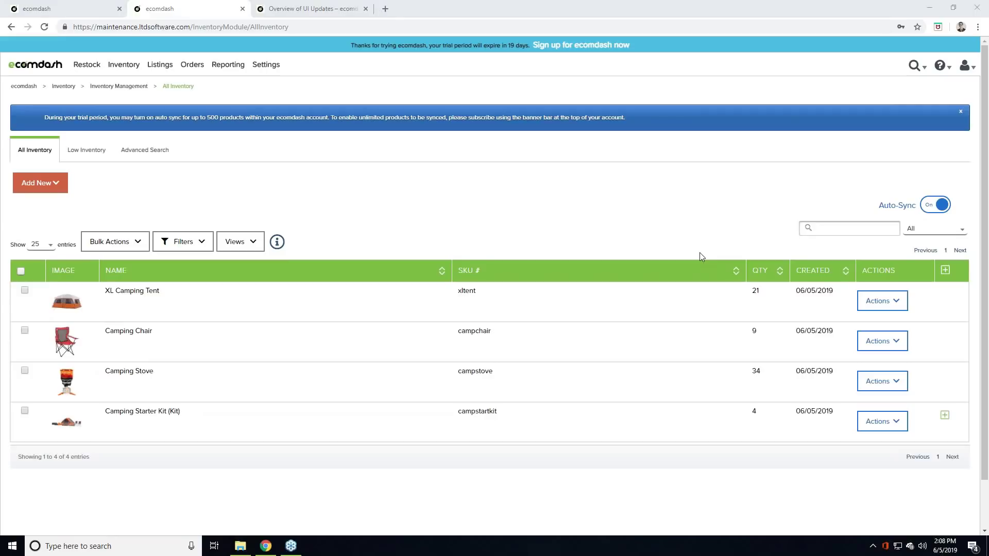
mouse_move(123, 64)
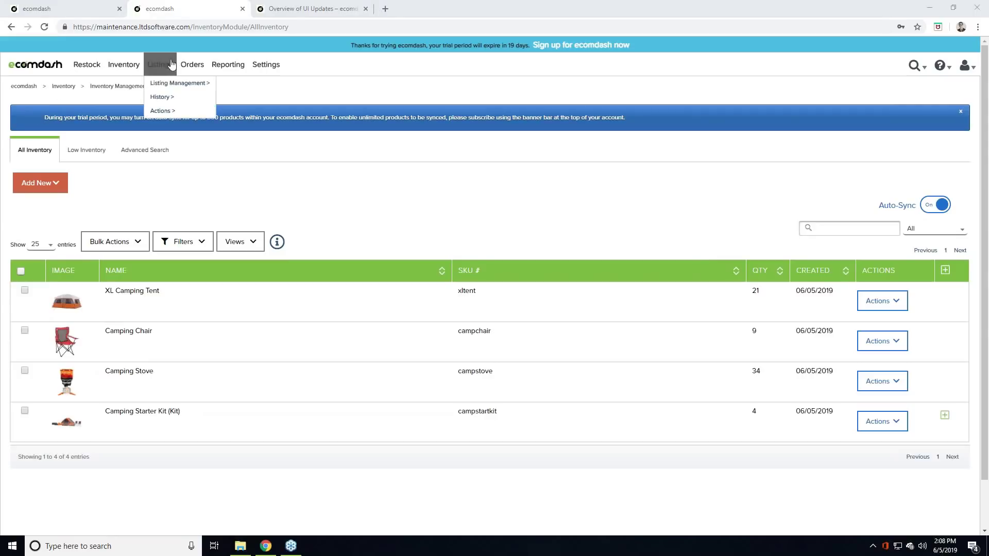
mouse_move(143, 83)
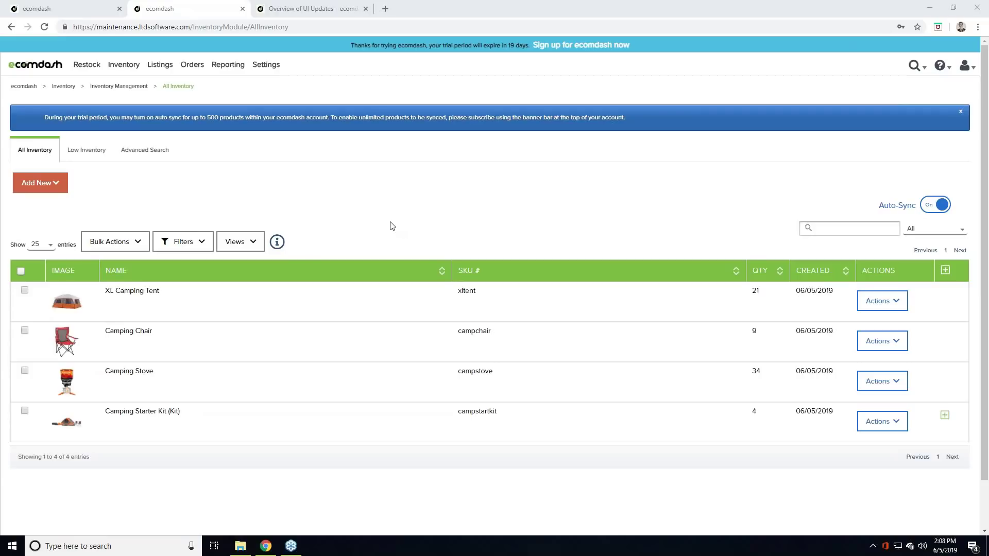
- Open the XL Camping Tent's details page and scroll through its Details tab, showing quantity 21 and cost 20.00
click(899, 305)
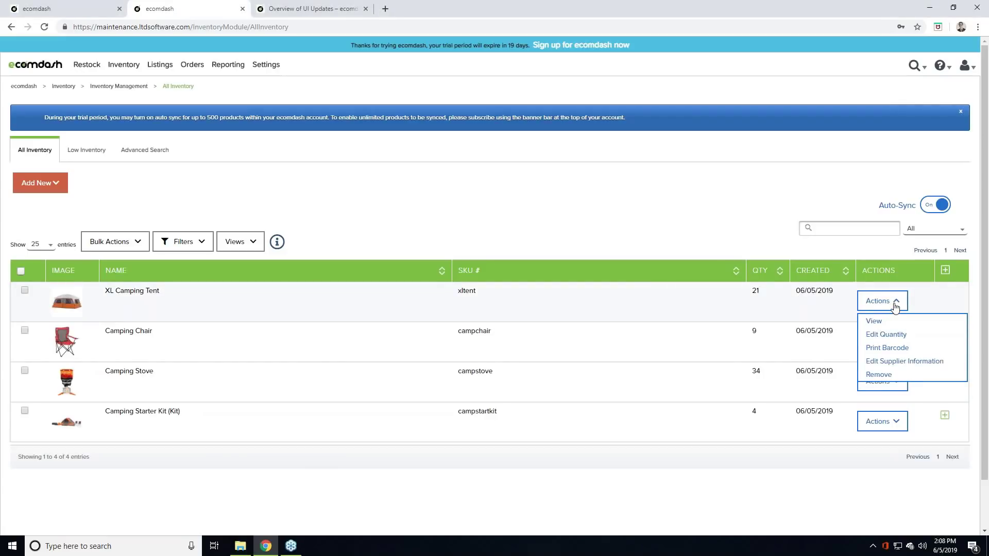
click(895, 305)
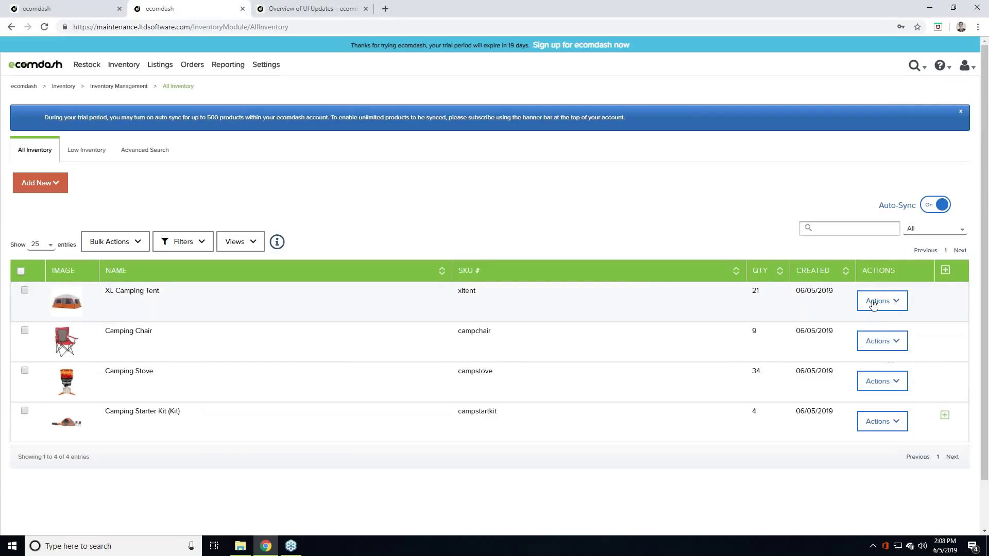
click(278, 305)
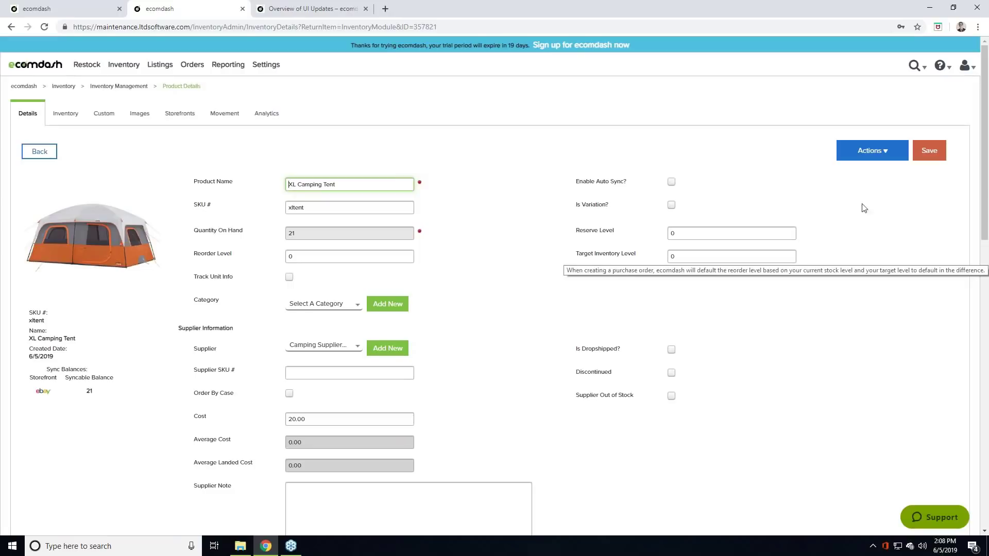
mouse_move(850, 239)
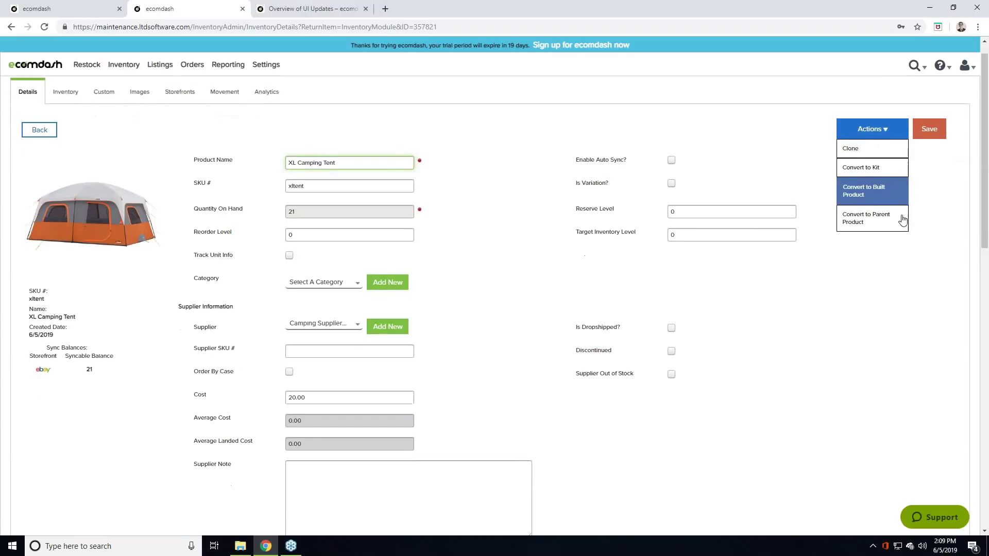
scroll(601, 268, down, 3)
scroll(601, 268, down, 2)
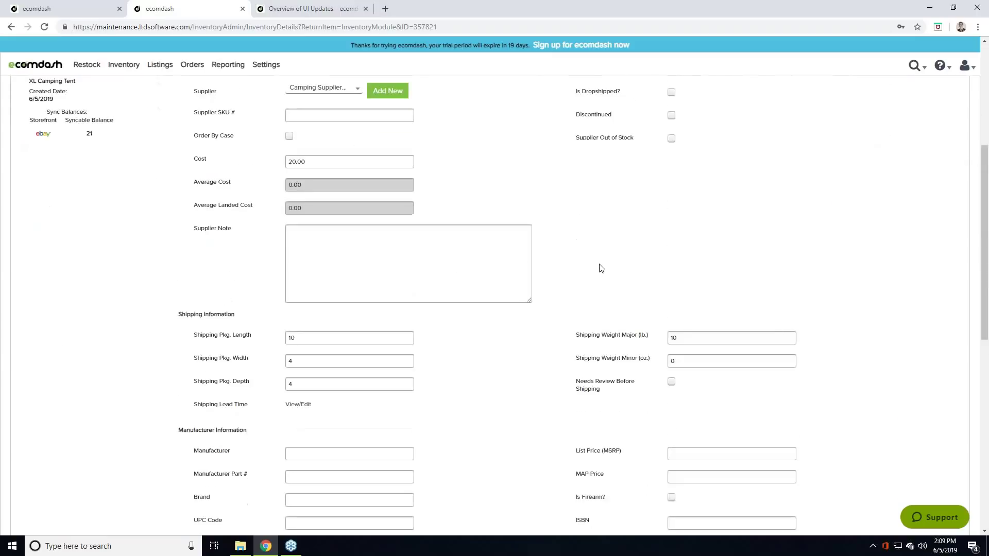
scroll(602, 268, down, 3)
scroll(601, 268, up, 9)
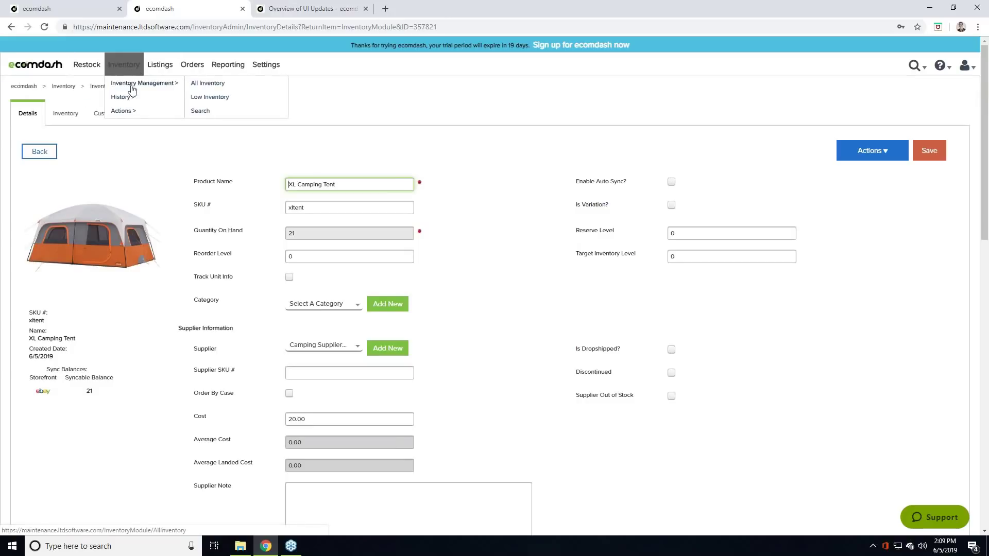
- Go back from the tent's details to the All Inventory list
click(209, 83)
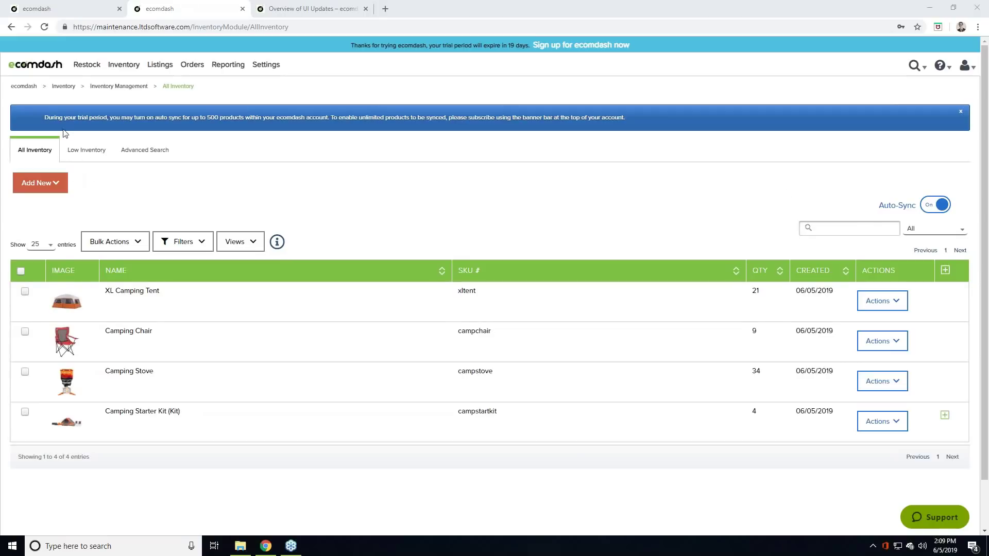
- Open Purchase Orders, check its bulk options, and expand then collapse order 1's products
mouse_move(91, 62)
mouse_move(103, 83)
click(188, 84)
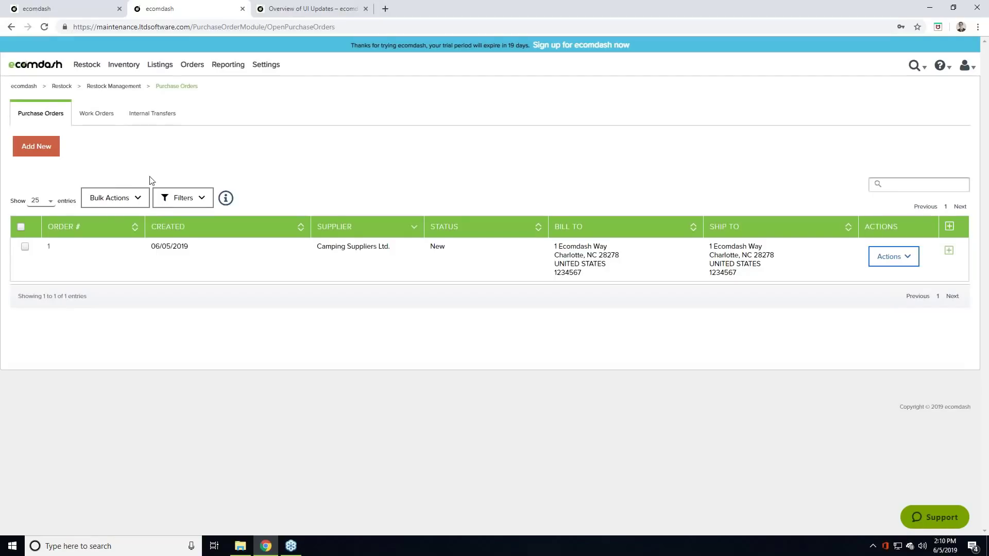
click(141, 199)
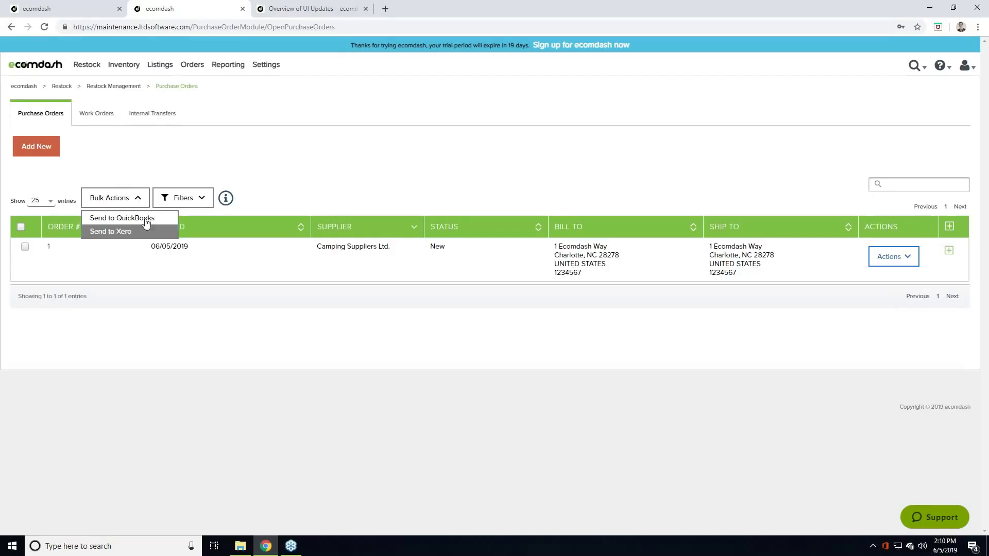
click(137, 196)
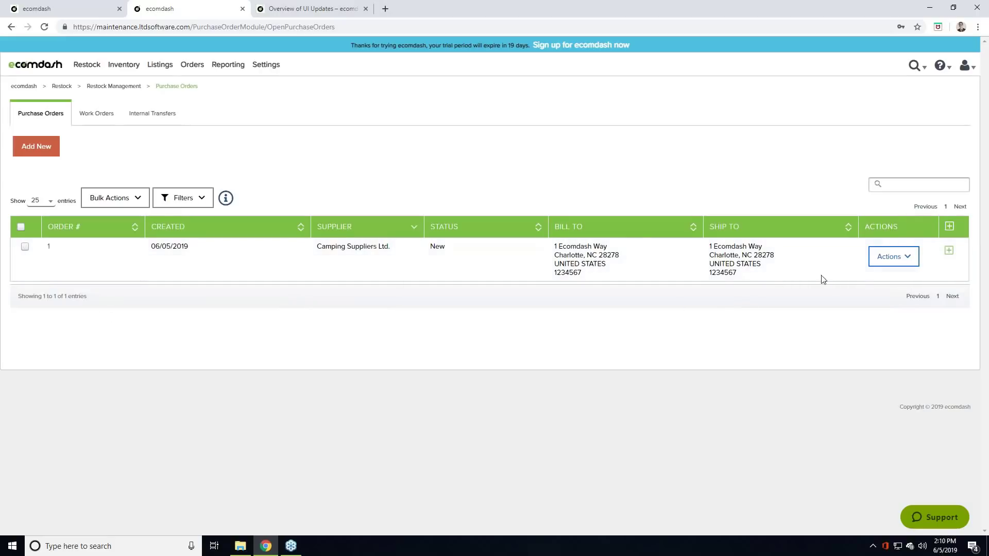
click(950, 251)
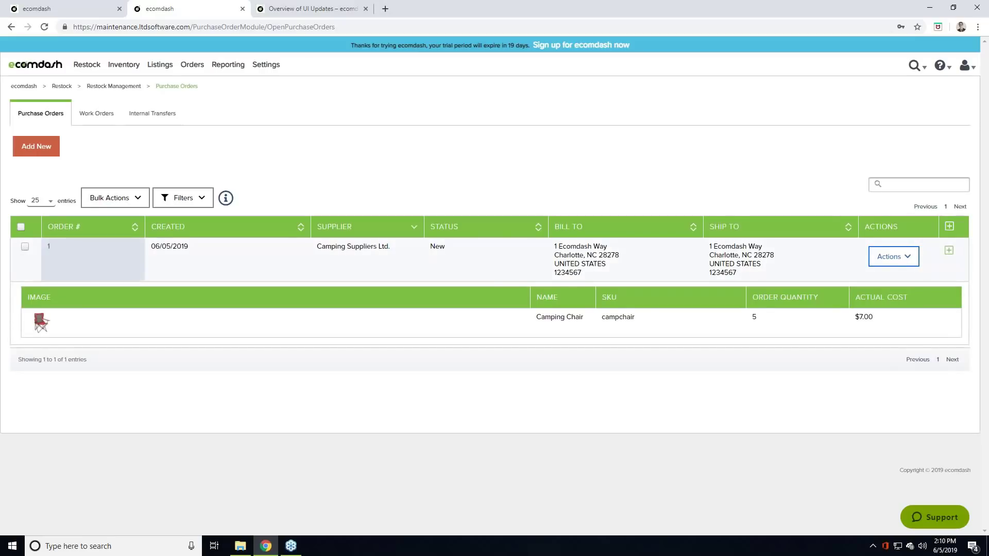
click(950, 251)
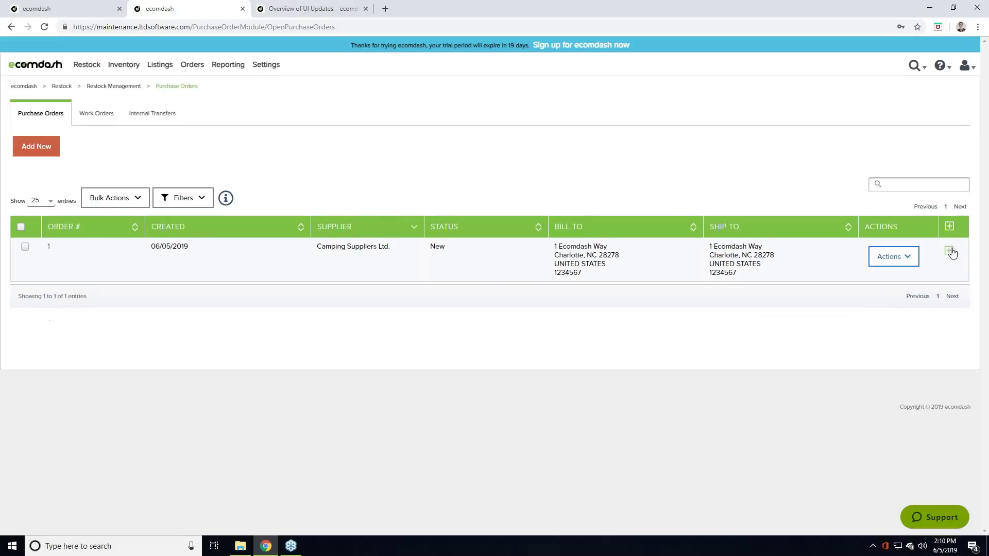
- Open purchase order 1, showing 5 Camping Chairs at 7.00 each, totalling 35.00
click(265, 274)
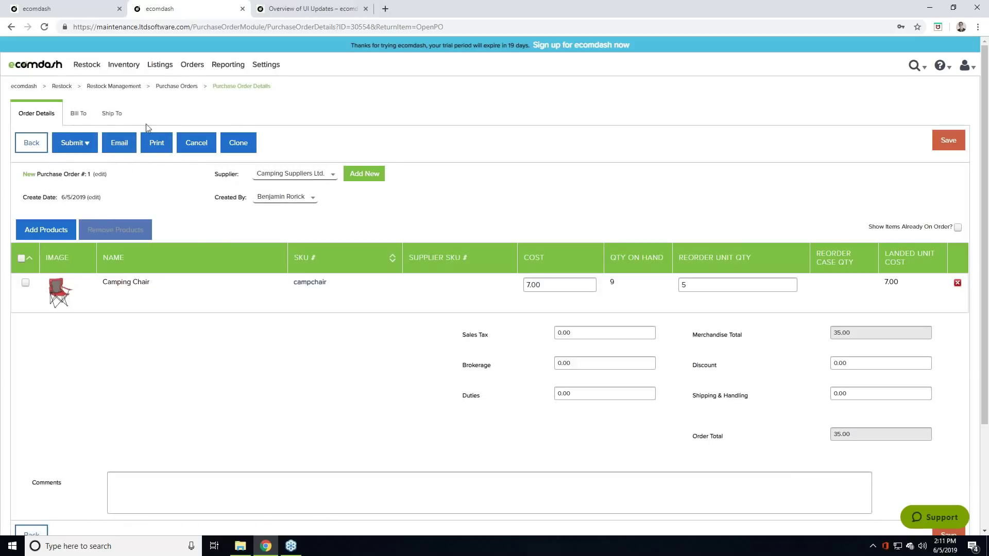
- Open Listings Overview, check the filter options, and switch to the empty Unlisted Products tab
mouse_move(200, 86)
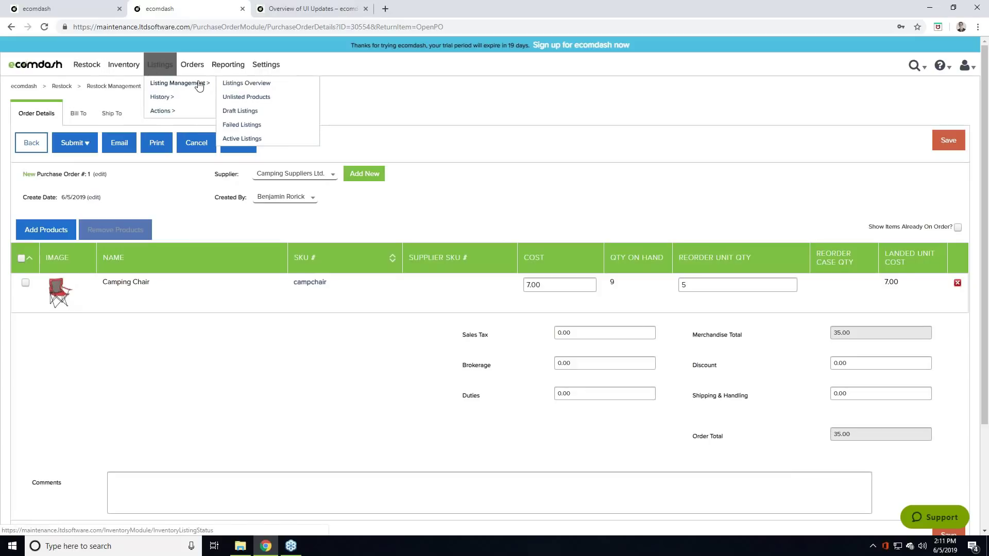
click(253, 82)
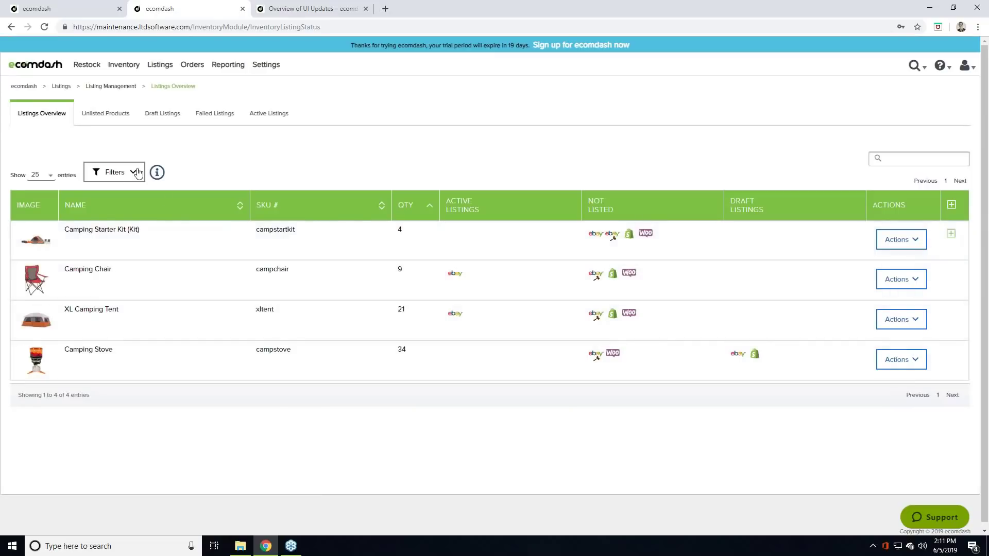
click(138, 172)
click(135, 171)
click(106, 115)
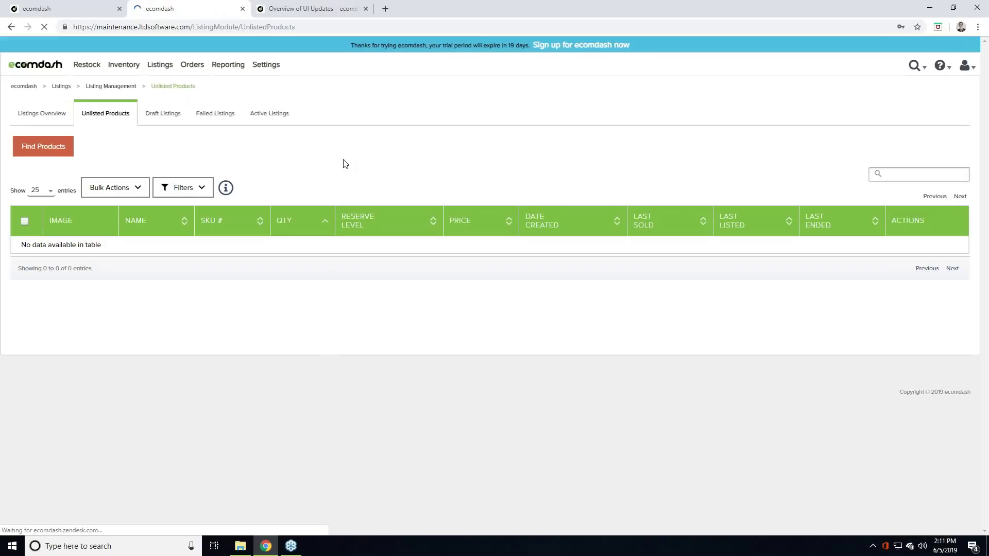
click(66, 9)
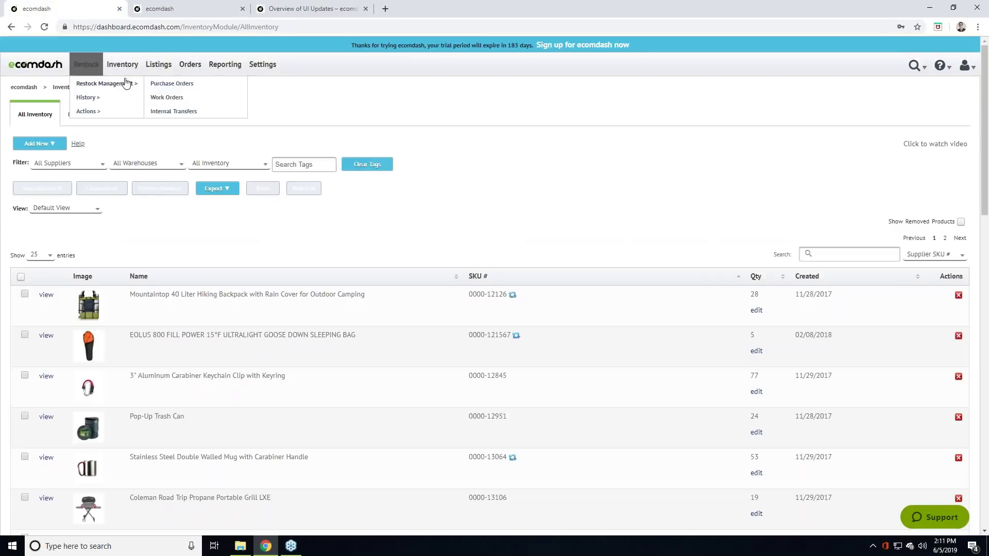
mouse_move(158, 66)
mouse_move(201, 83)
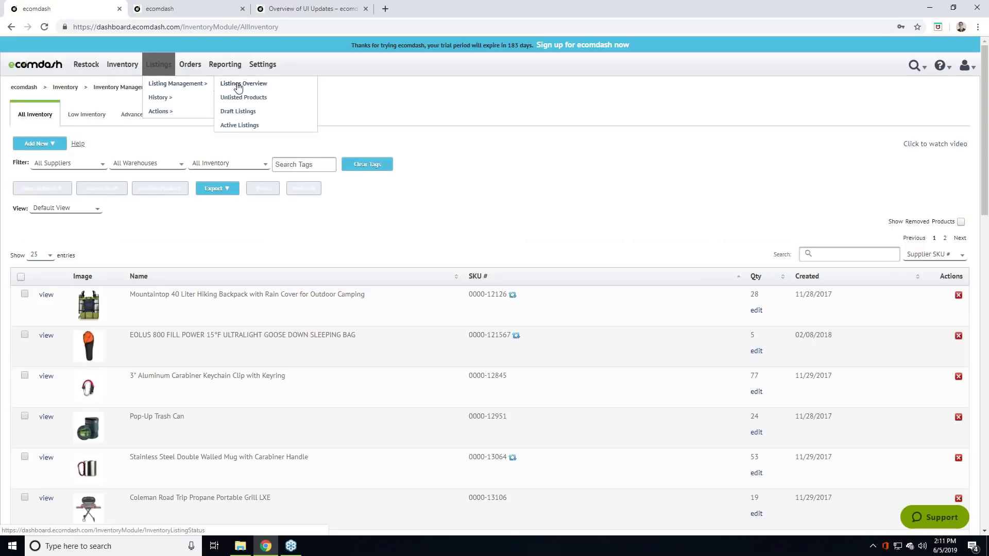
click(291, 101)
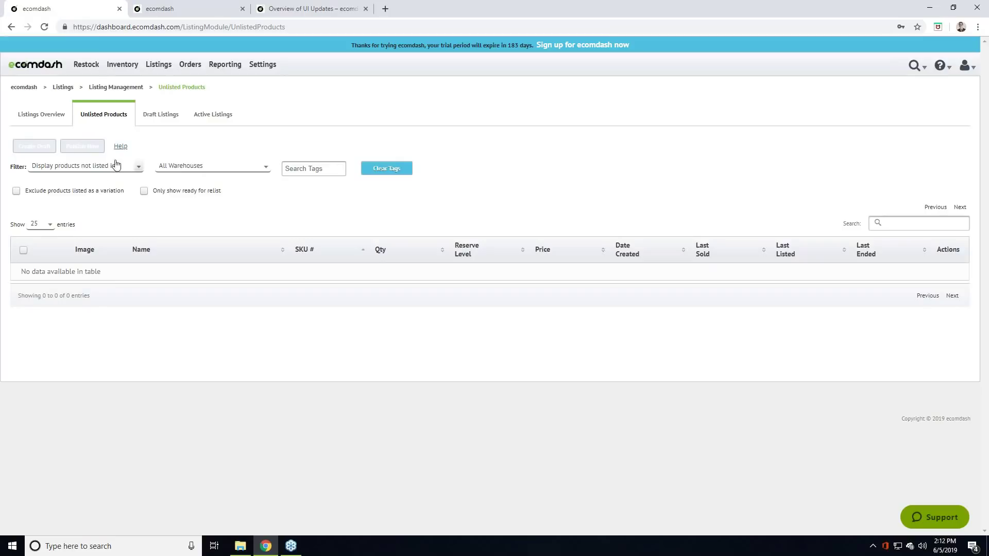
click(85, 166)
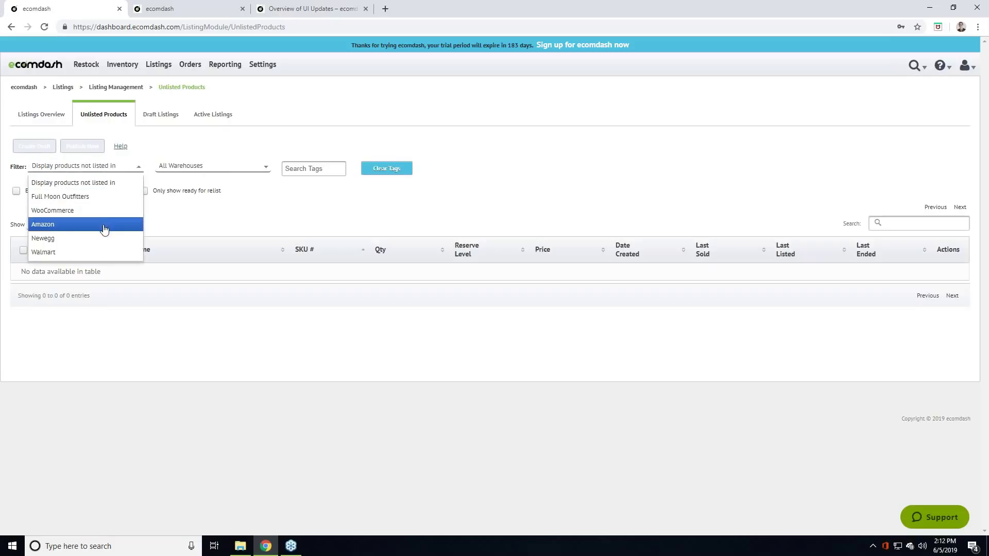
click(306, 213)
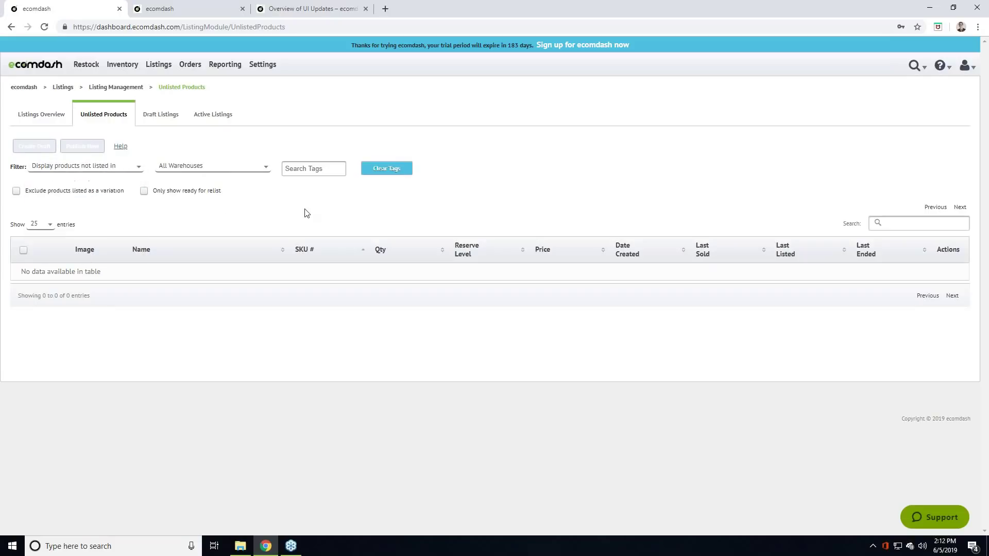
click(211, 5)
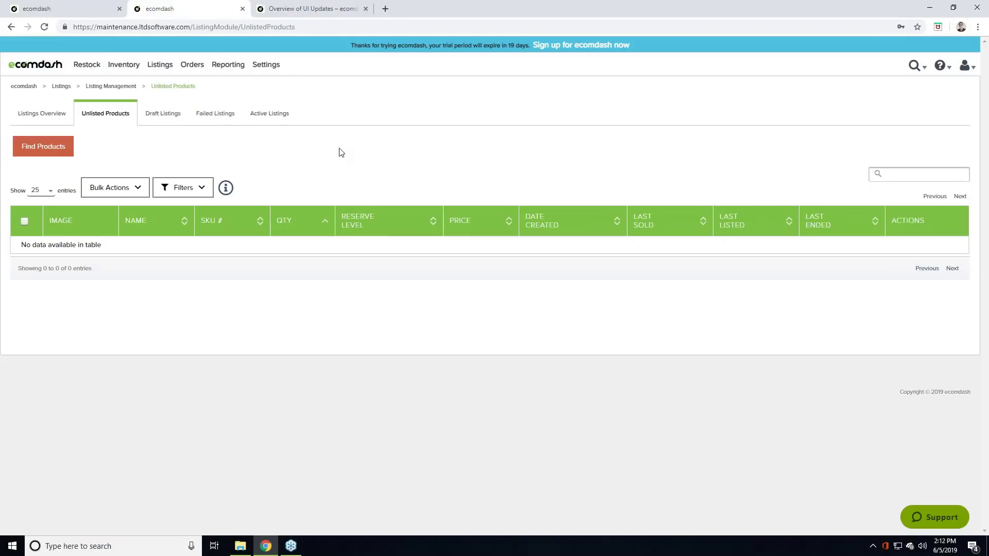
- Search for products not yet listed on the Camping Store (Woo) channel
click(60, 152)
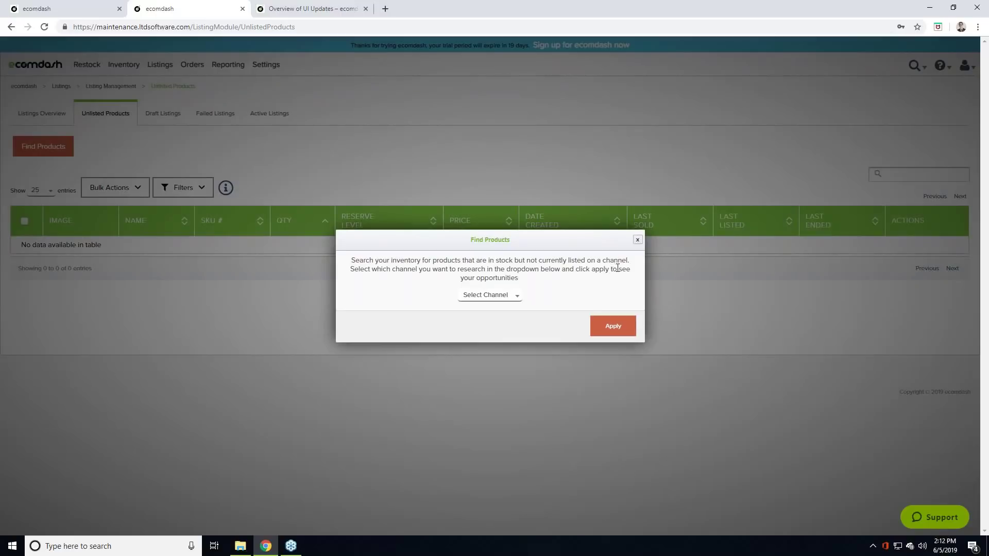
click(507, 296)
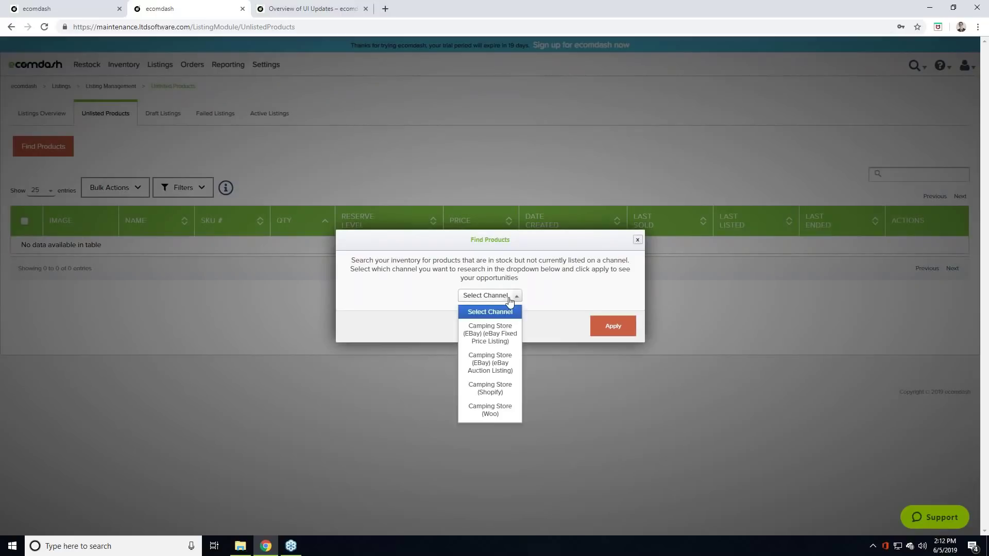
click(492, 411)
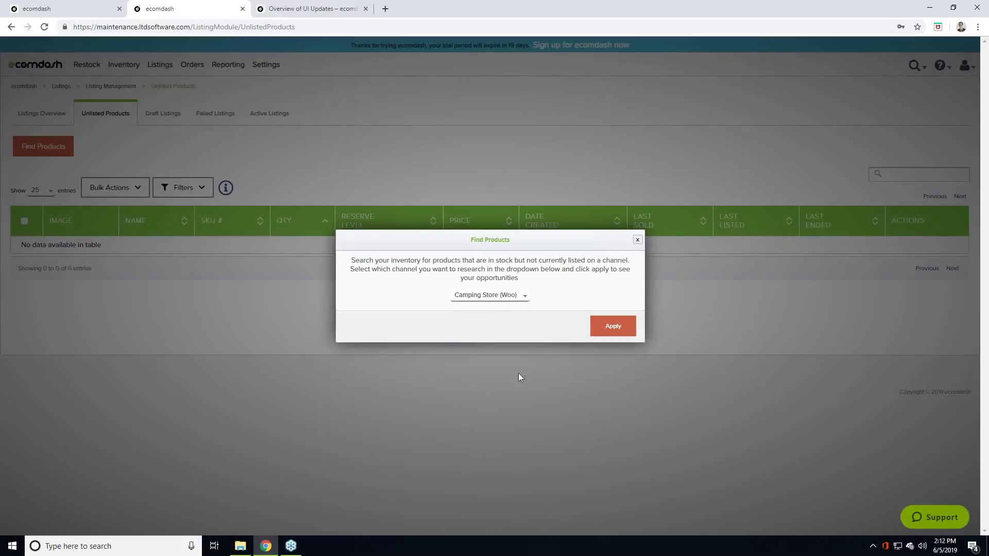
click(627, 332)
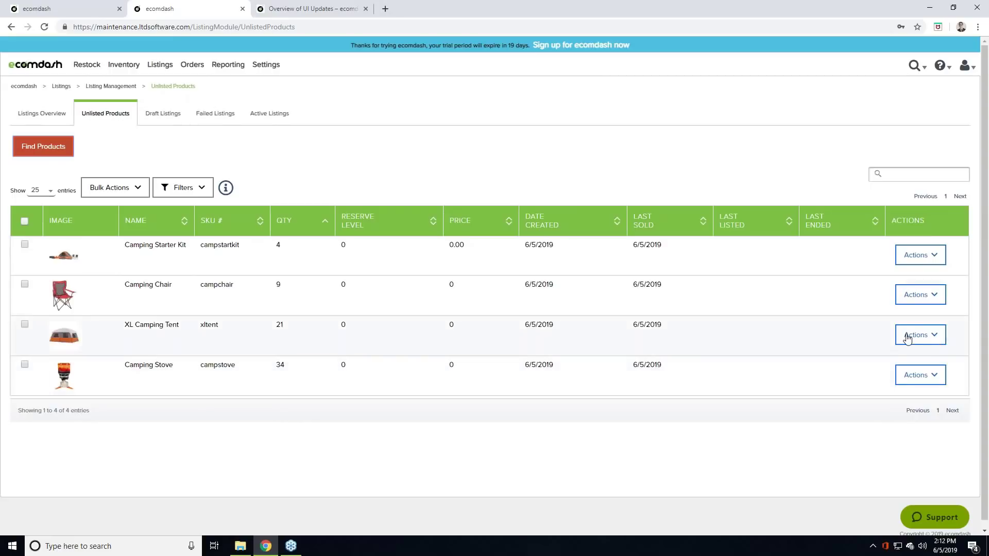
- Check the Camping Starter Kit's actions, select all four products, and review Bulk Actions
click(937, 256)
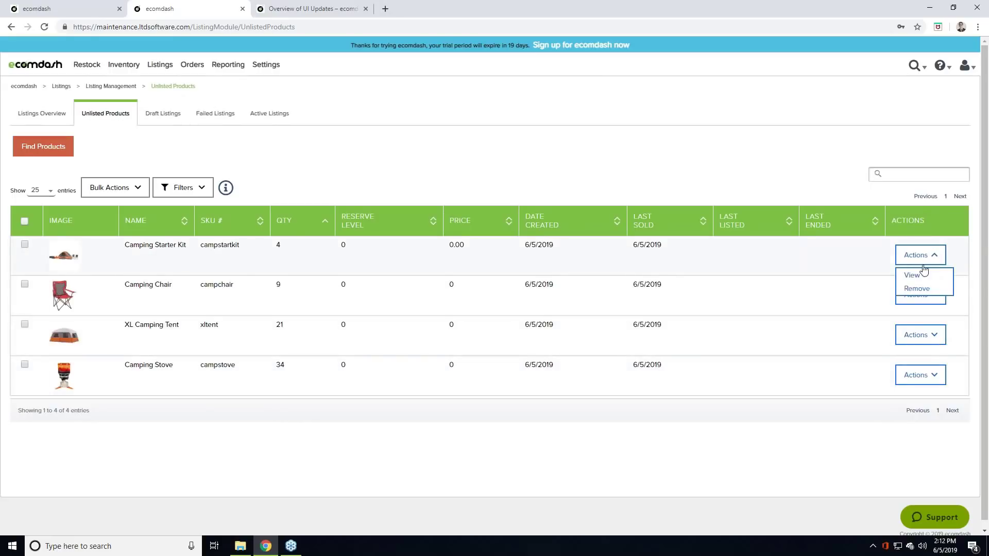
click(23, 222)
click(137, 190)
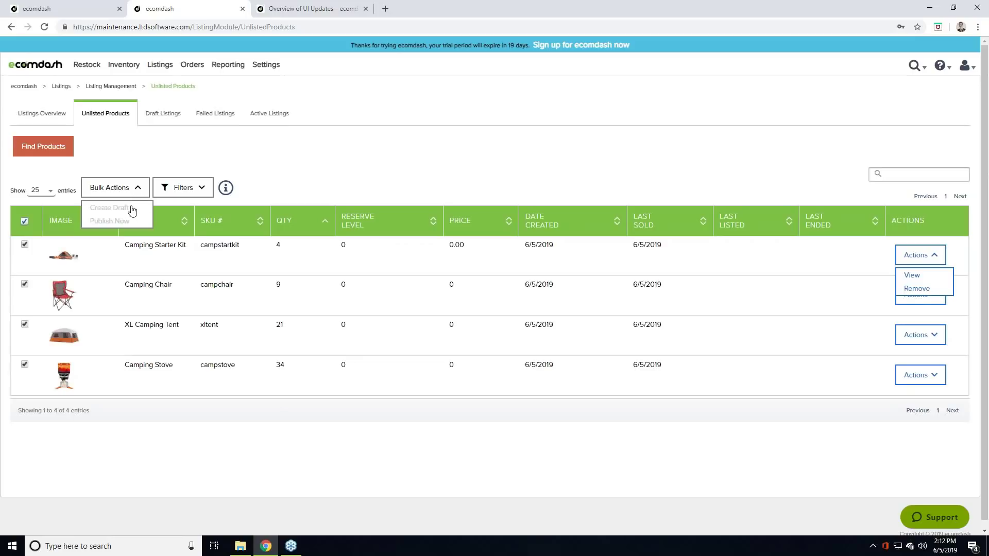
click(134, 191)
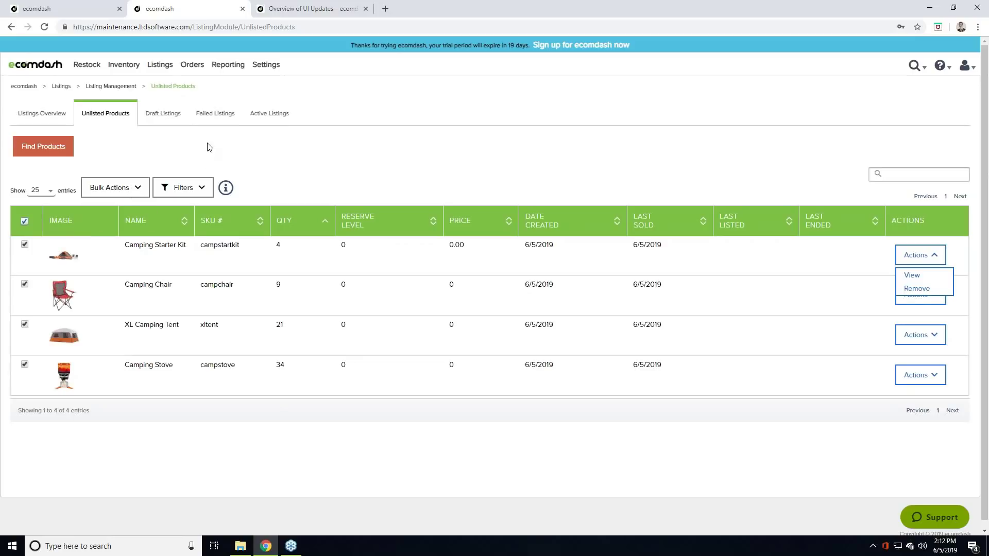
- View Draft Listings, then Failed Listings showing the Camping Stove's missing-condition eBay error
click(170, 120)
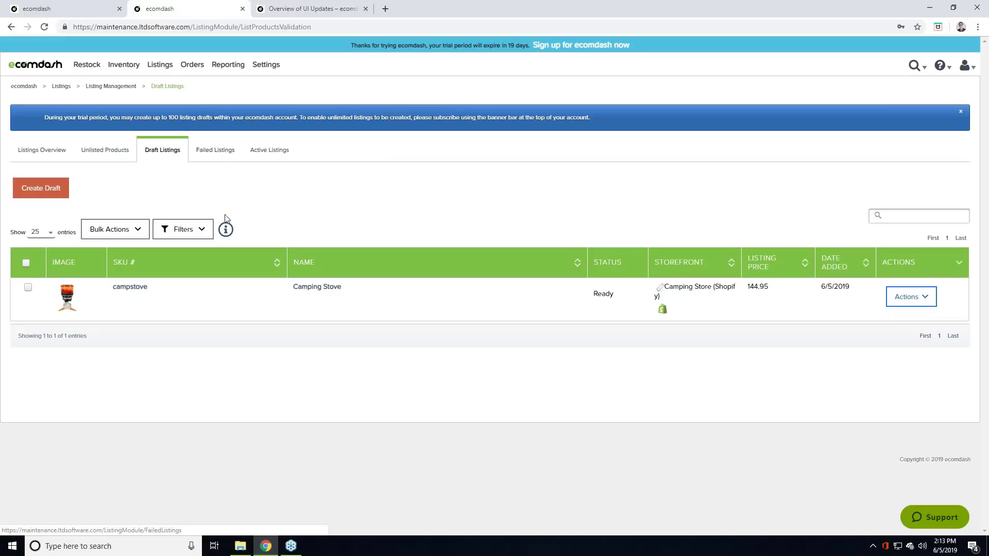
click(217, 149)
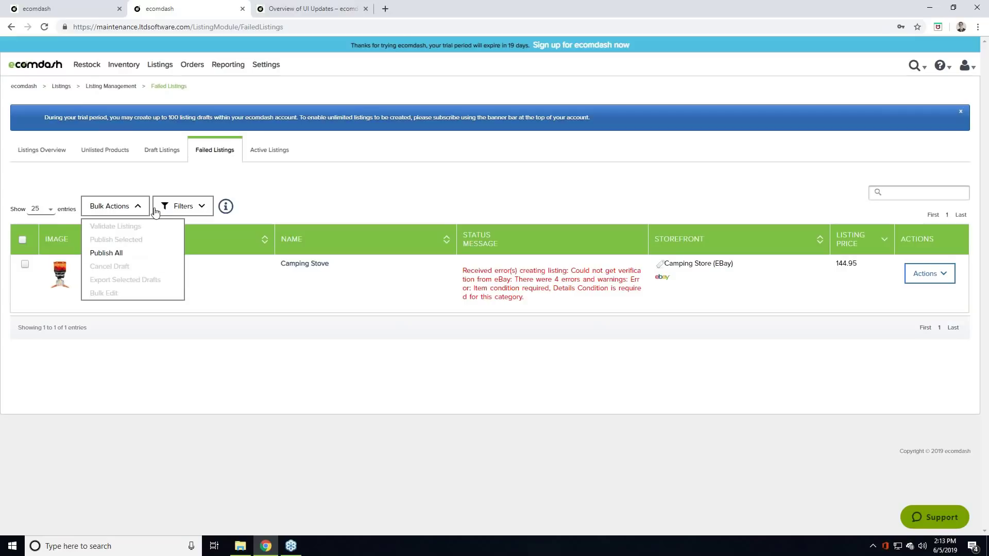
- Dismiss the bulk actions list and switch to Active Listings with the Camping Chair and XL Camping Tent
click(203, 199)
click(276, 150)
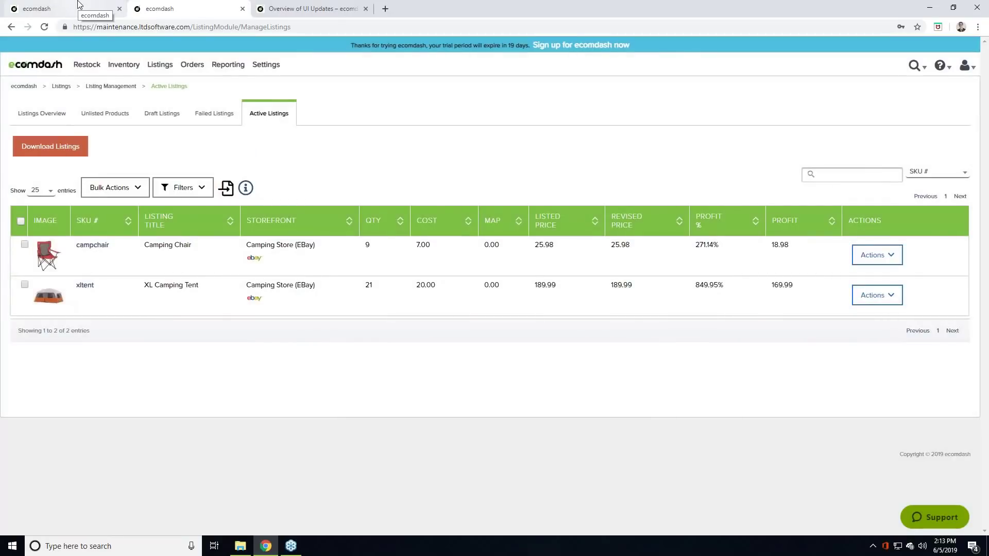
- Show Active Listings in the old-design tab, then return to the new design
click(79, 4)
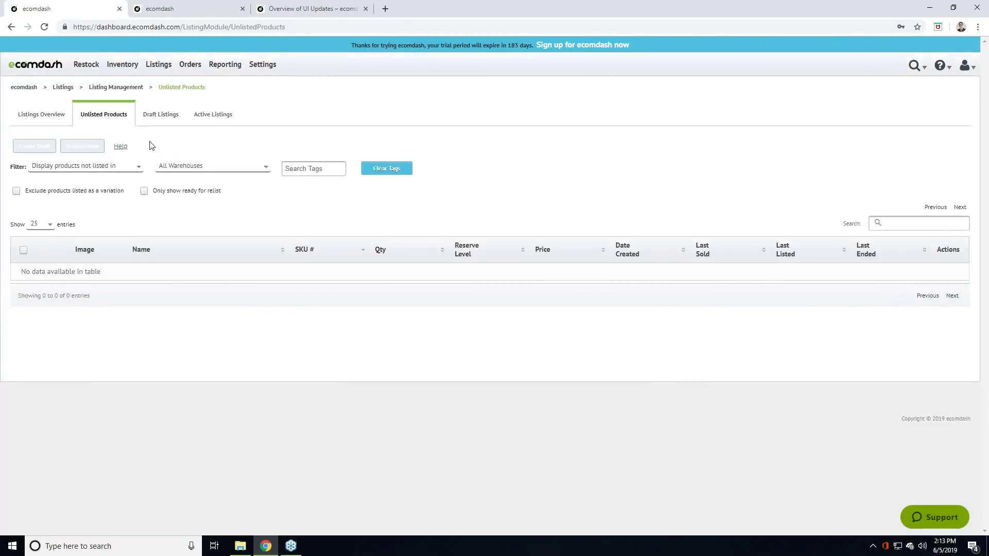
click(211, 114)
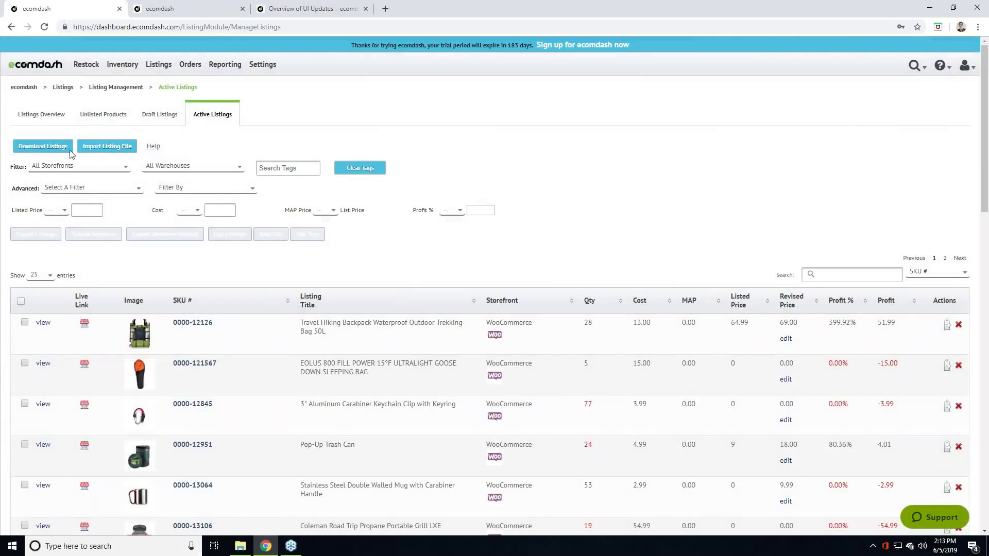
click(206, 4)
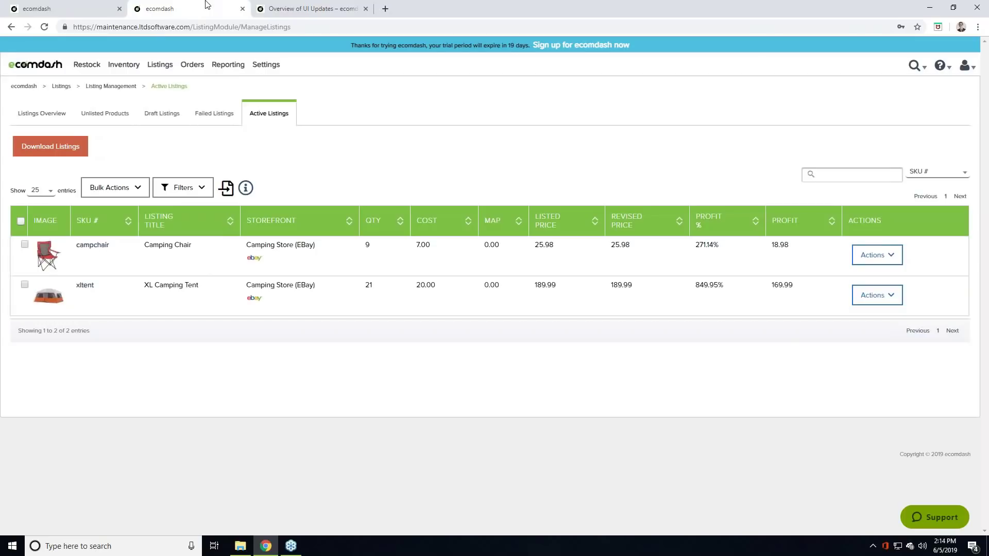
- Review the new design's listing bulk actions and compare both tabs' Active Listings pages
click(144, 193)
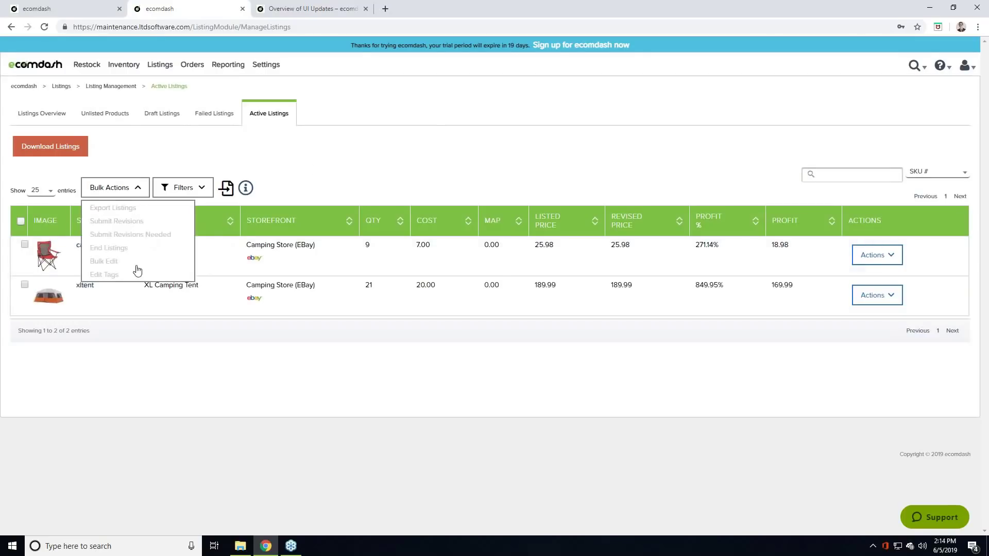
click(144, 190)
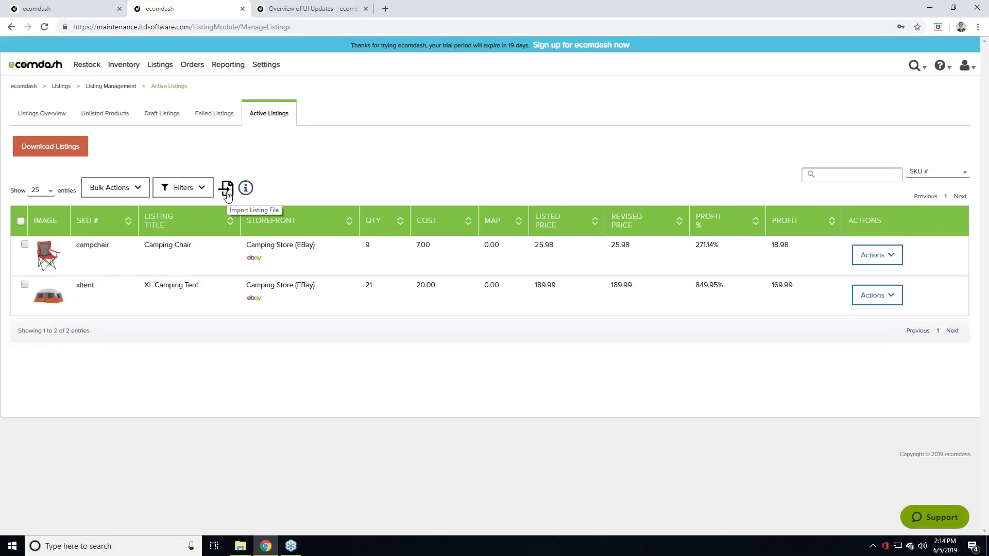
click(95, 5)
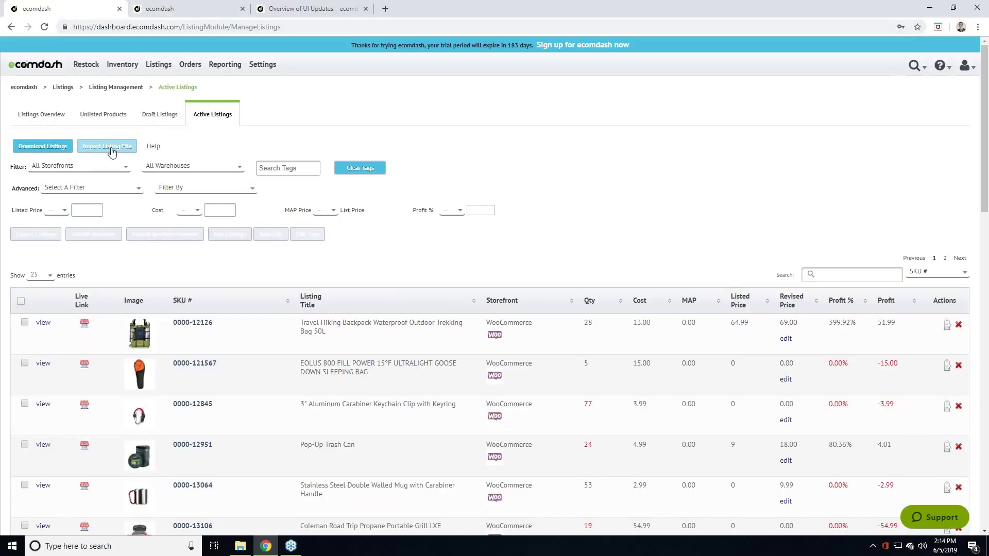
click(170, 8)
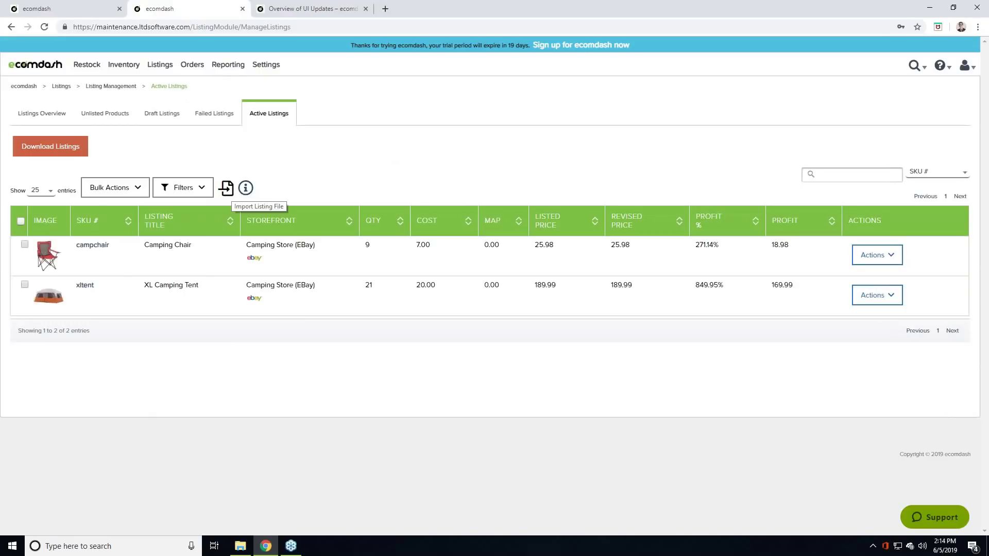
mouse_move(208, 85)
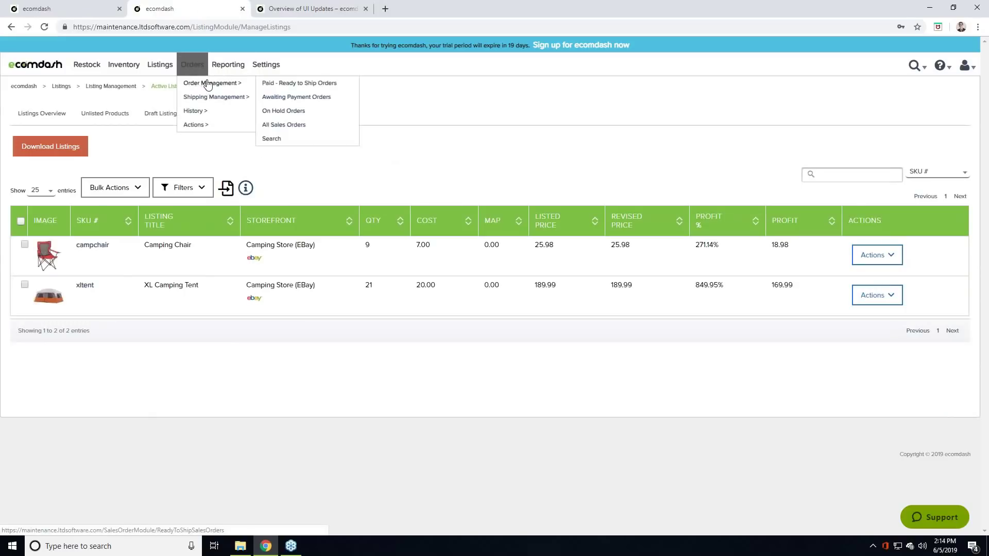
- Open Paid - Ready to Ship orders and tick orders 50559 and 50560
click(268, 88)
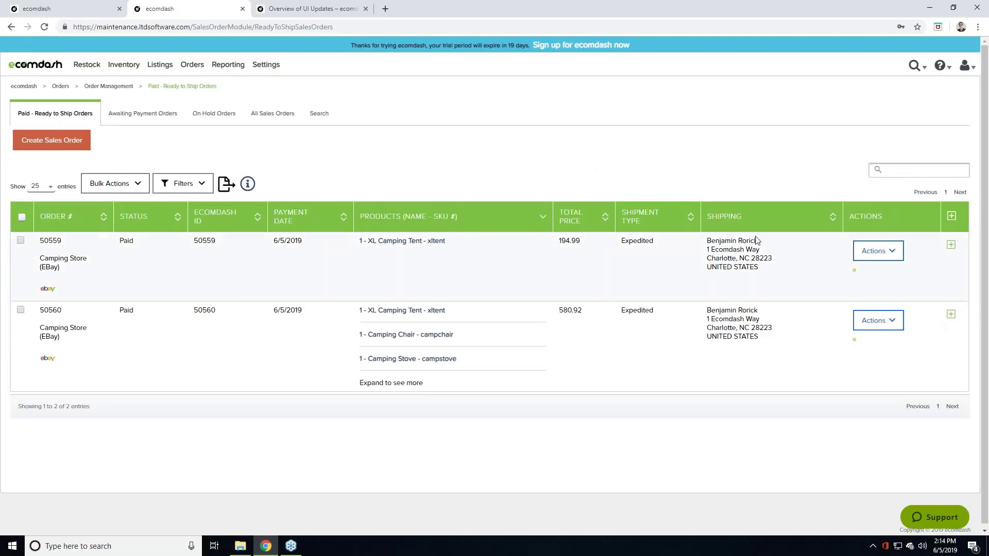
click(896, 254)
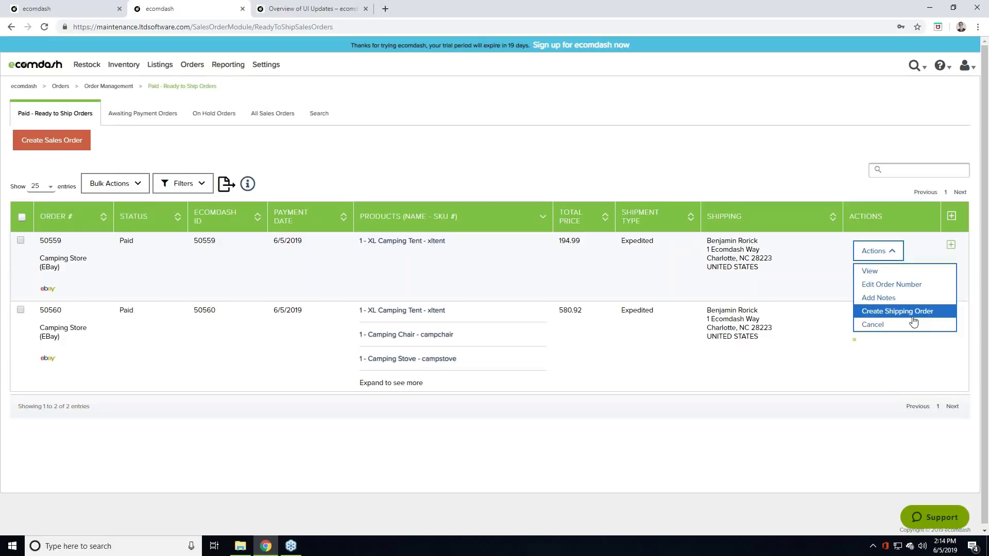
click(885, 251)
click(20, 240)
click(20, 310)
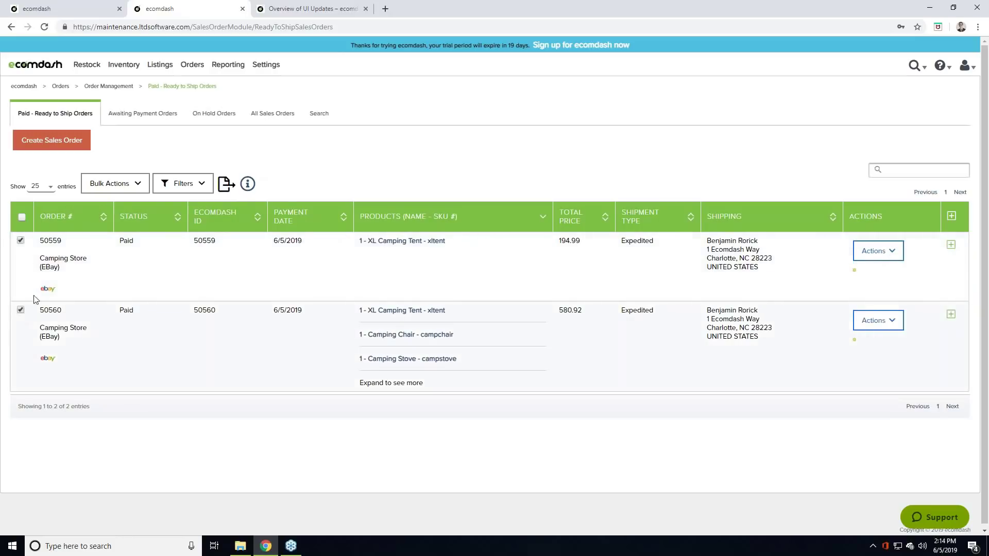
- Review bulk actions, expand order 50559's line items, then go back to the old-design tab
click(132, 183)
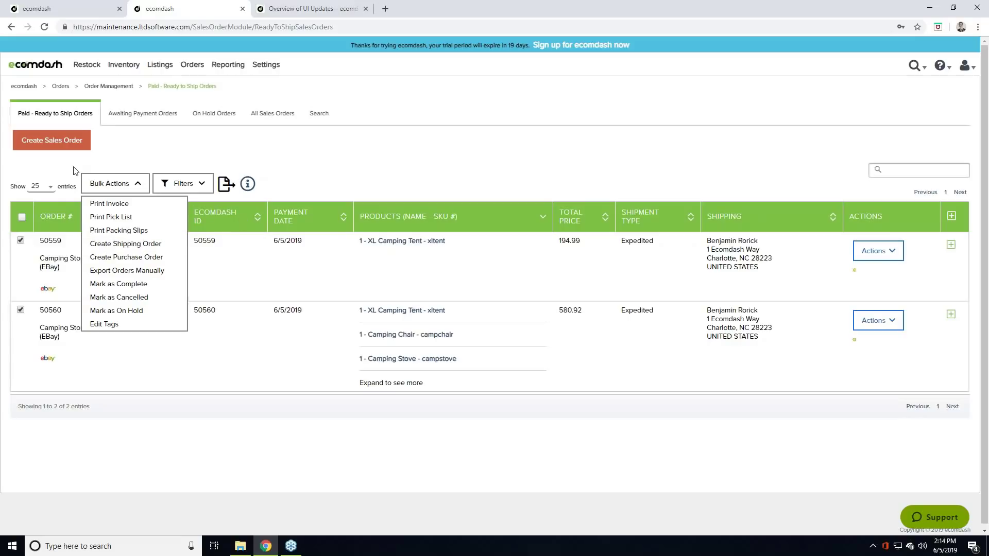
click(148, 185)
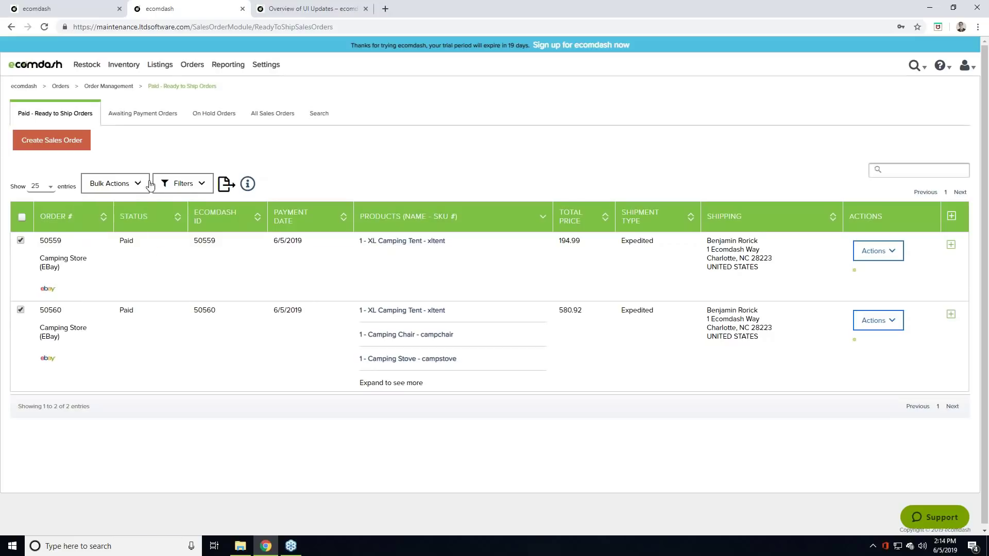
click(951, 246)
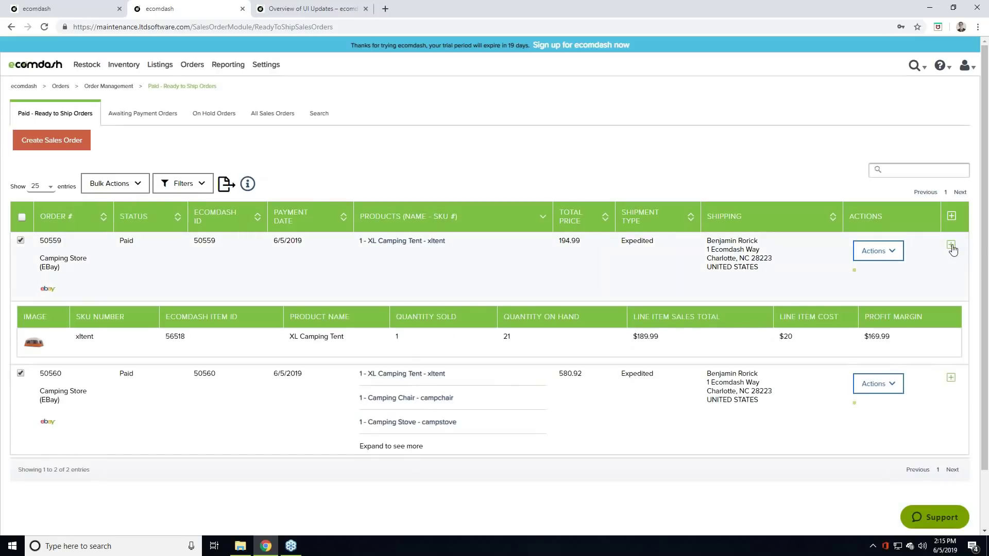
click(951, 245)
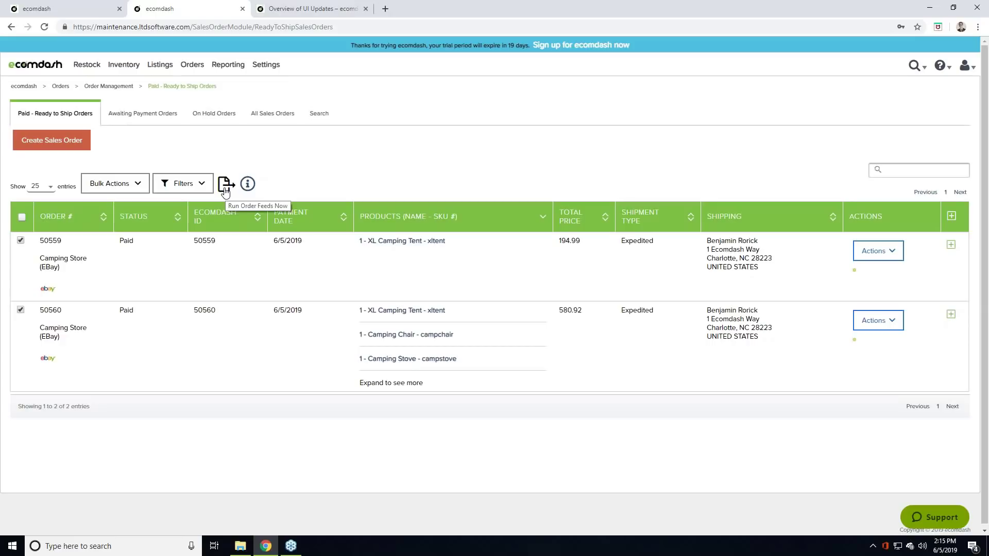
key(ctrl+1)
- Open Paid - Ready to Ship orders in the old design and view its export options
mouse_move(226, 72)
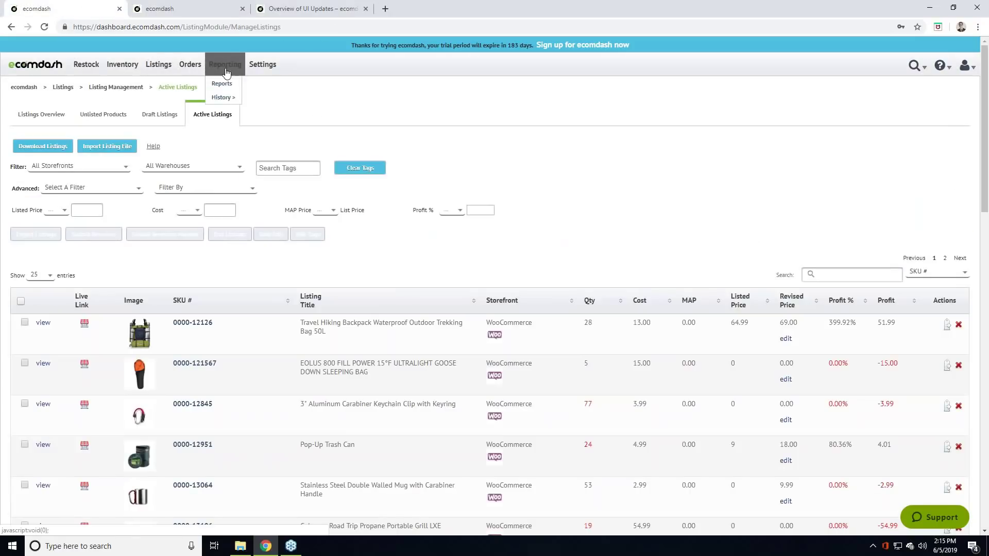
click(281, 83)
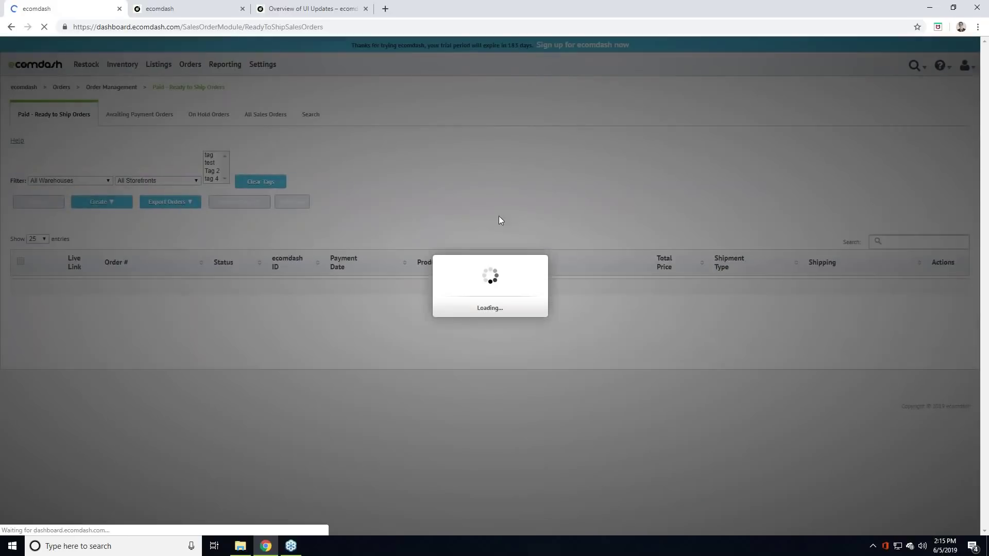
click(184, 192)
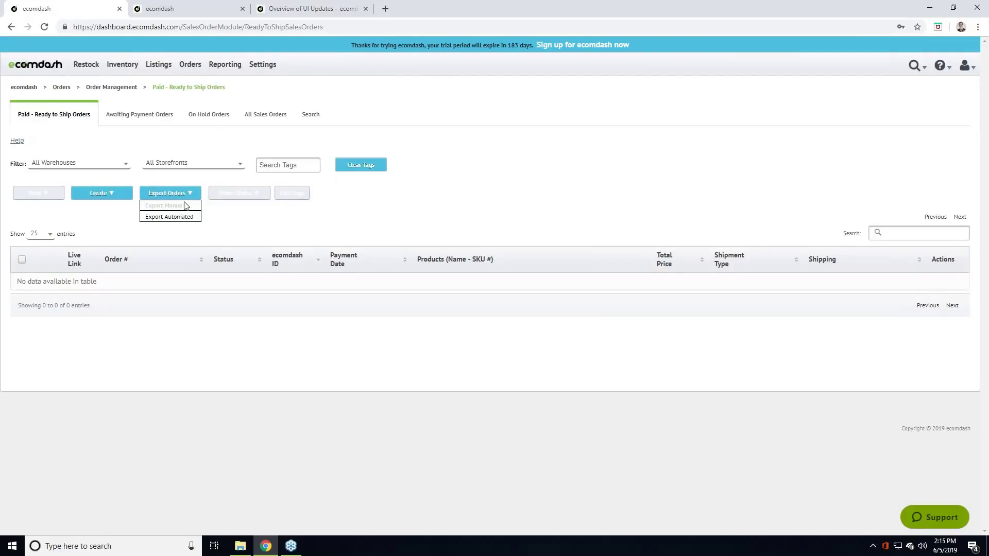
- Return to the new-design orders list and review the bulk actions for ticked orders
click(190, 9)
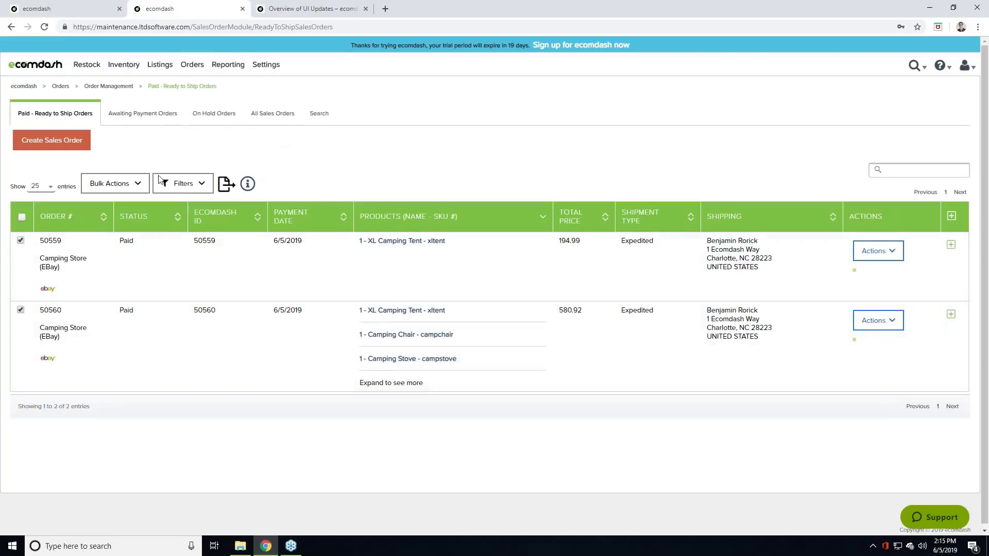
click(144, 183)
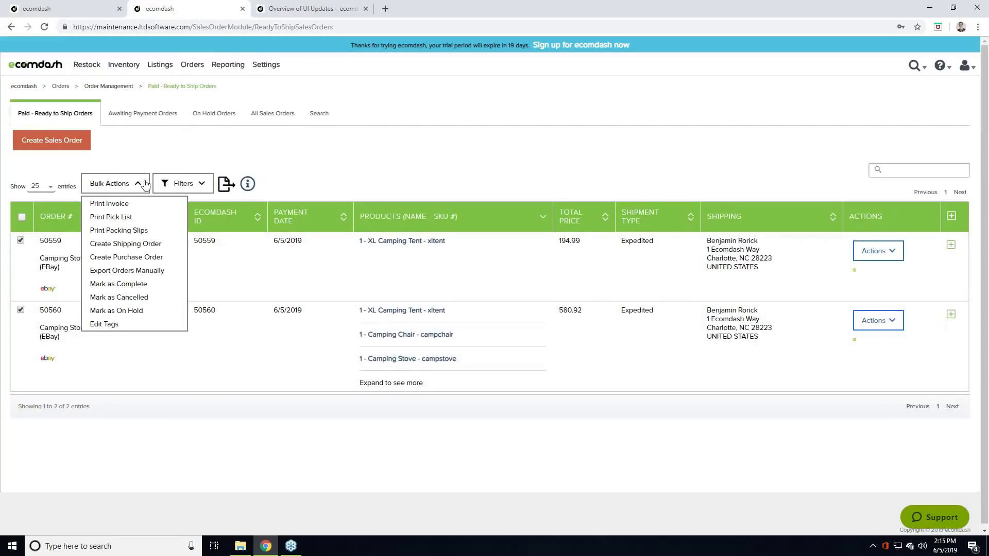
click(136, 185)
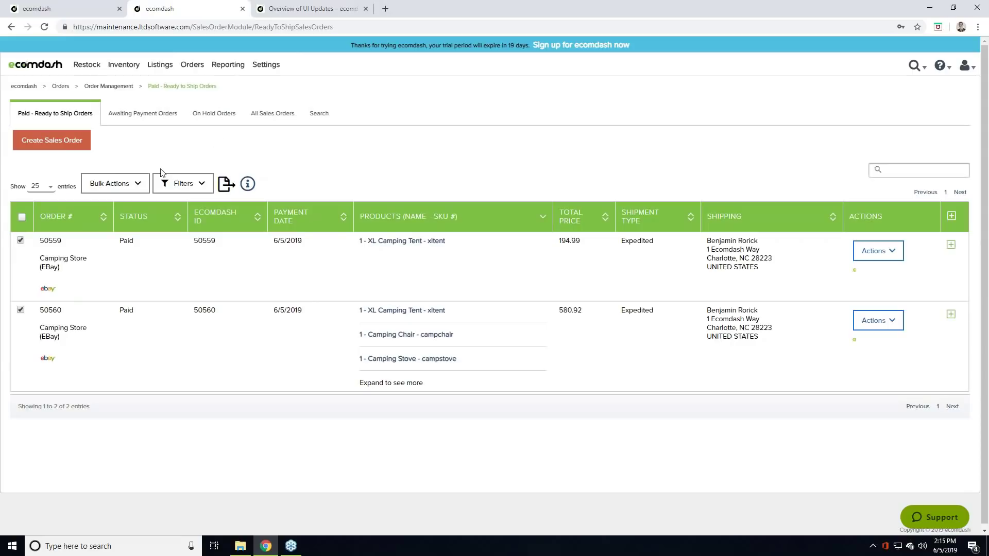
click(140, 185)
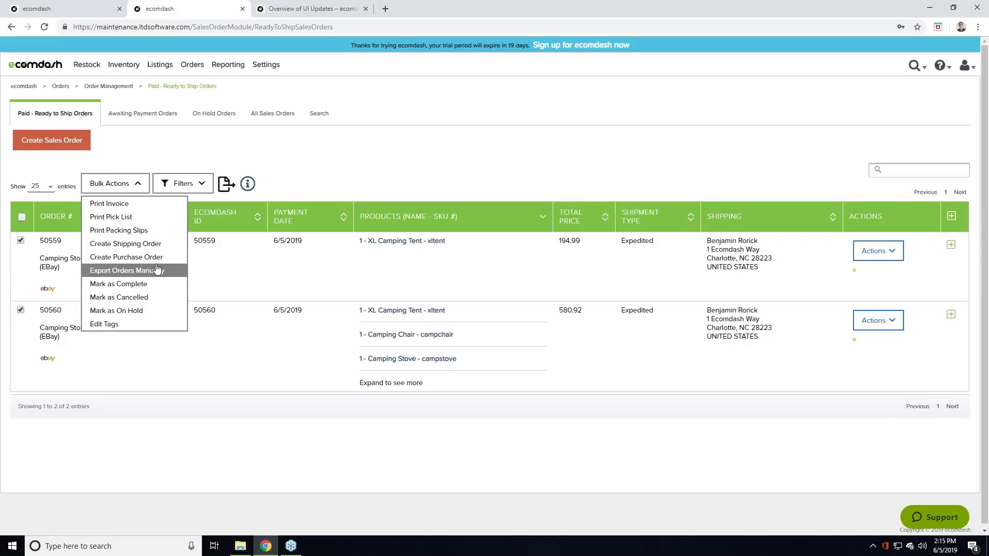
click(140, 184)
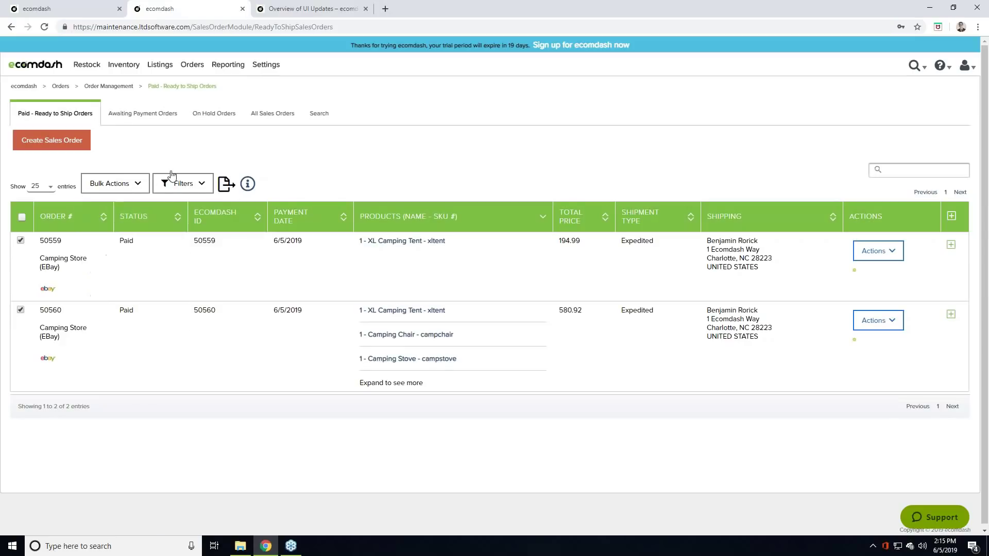
click(226, 185)
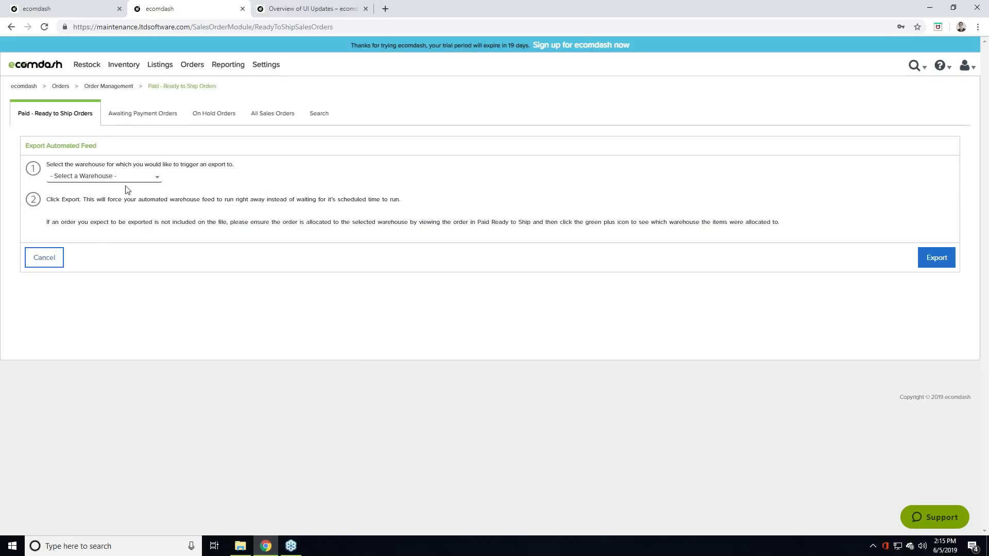
click(49, 262)
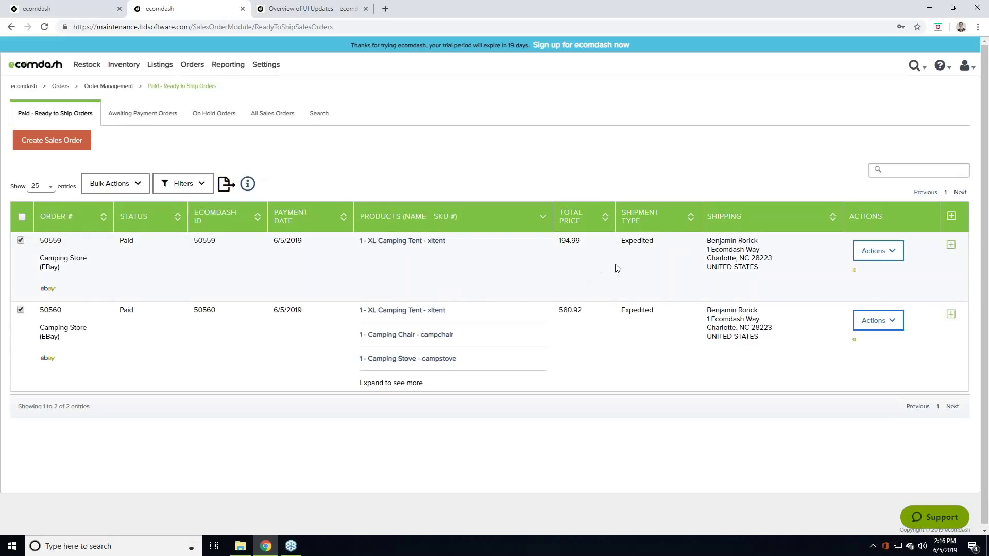
- Open and close the actions menu for order 50559
click(896, 255)
click(897, 255)
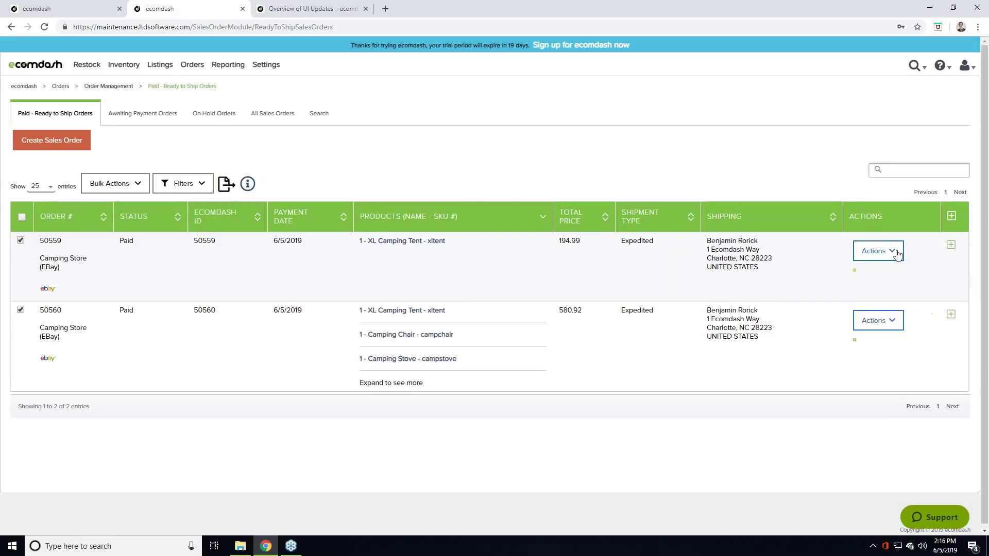